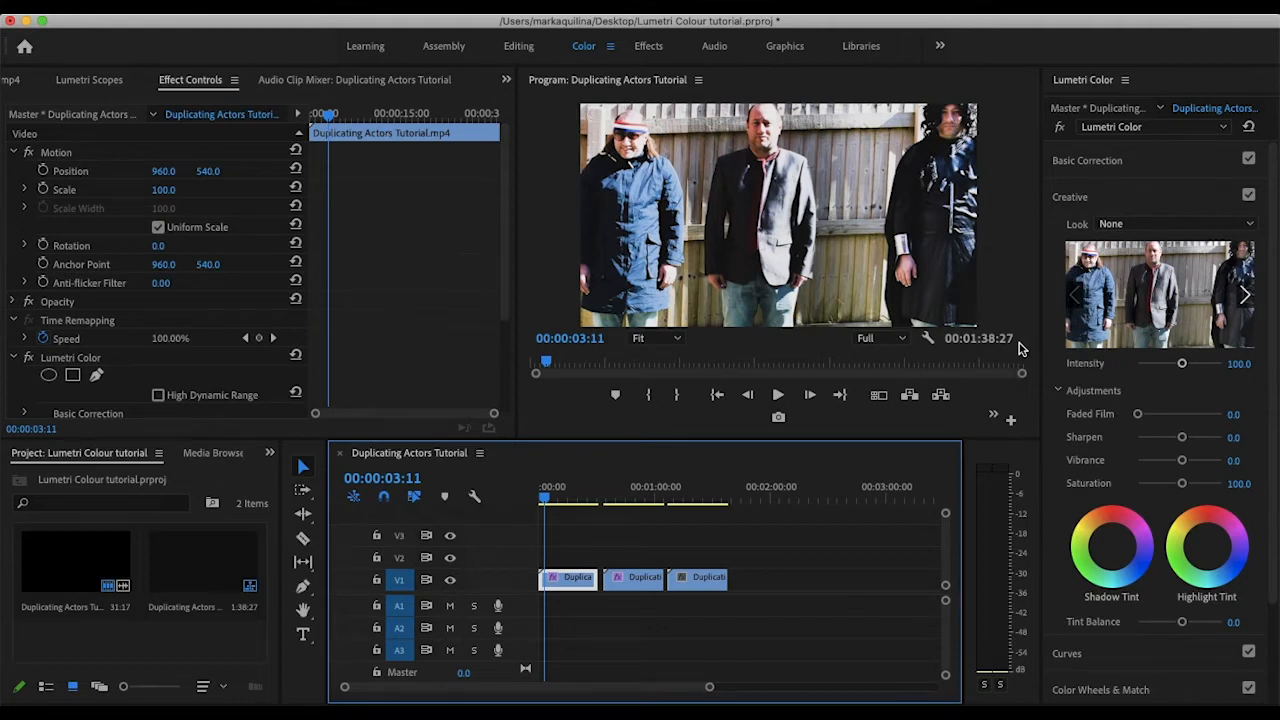
- Delete the Lumetri Color effect from the first and second clips and preview the third clip for leftover grading
left_click(97, 364)
key("Delete")
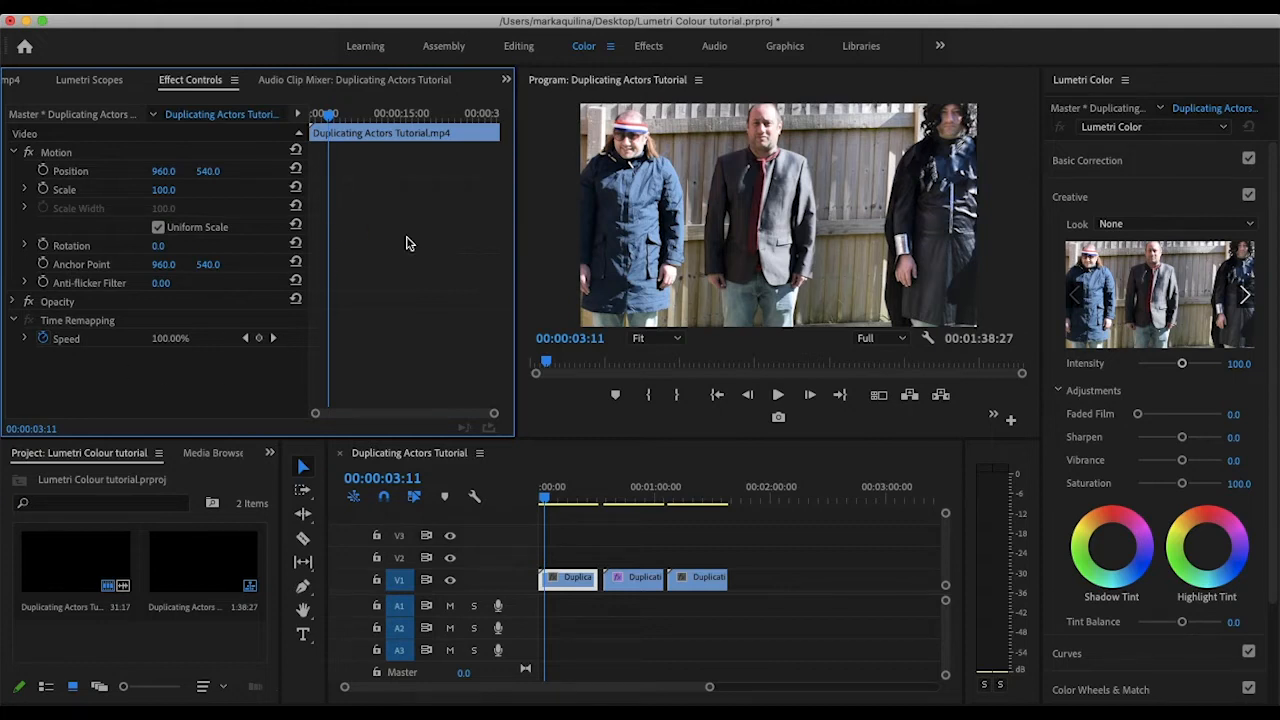
left_click(620, 495)
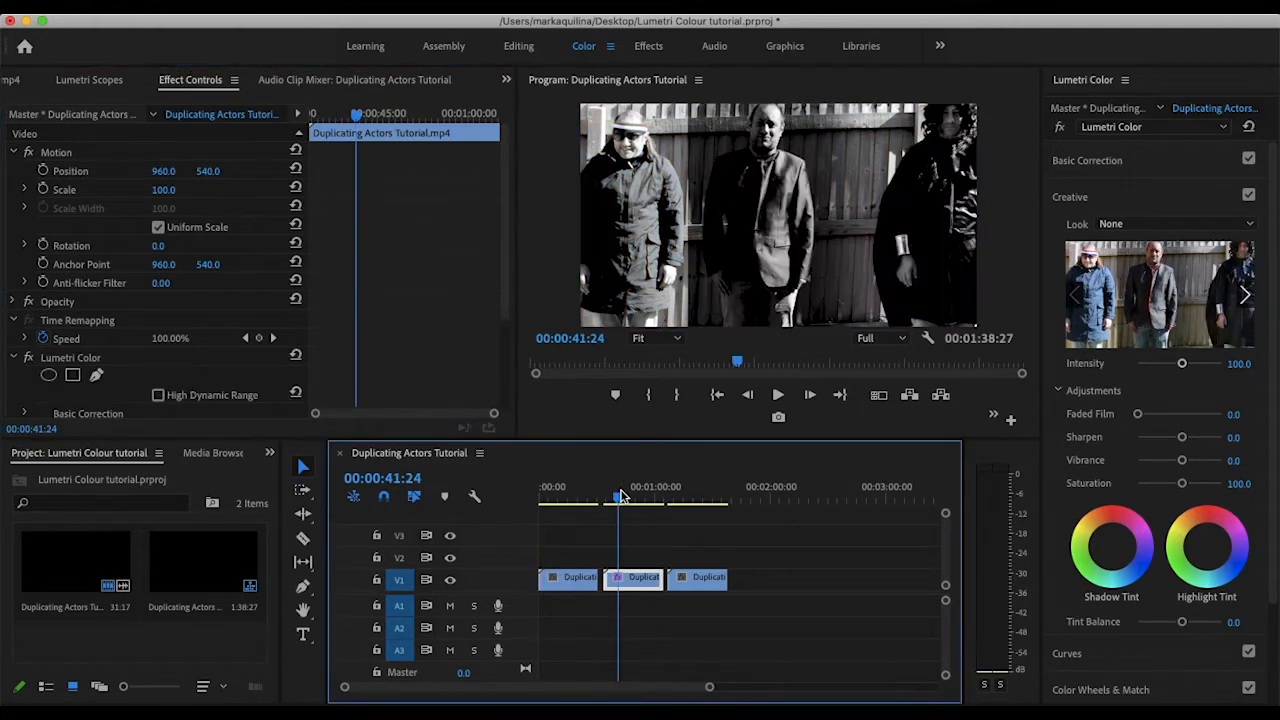
left_click(90, 357)
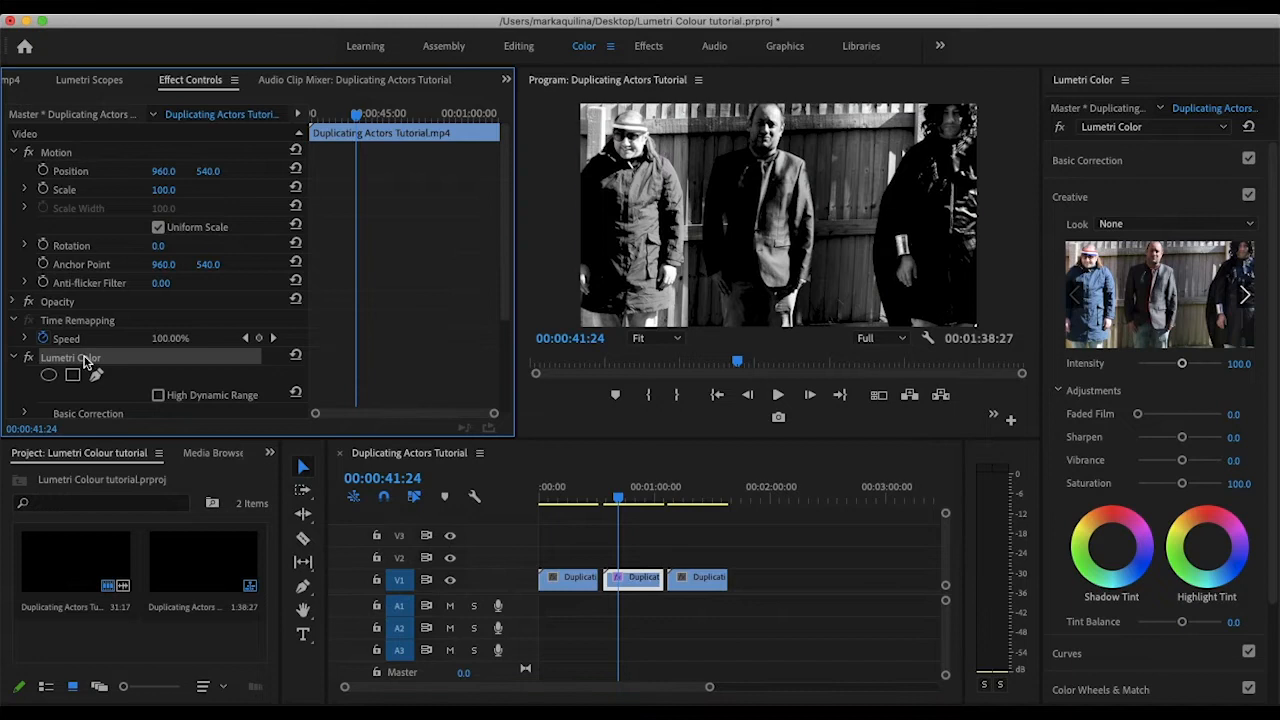
key("Delete")
left_click_drag(622, 500, 685, 513)
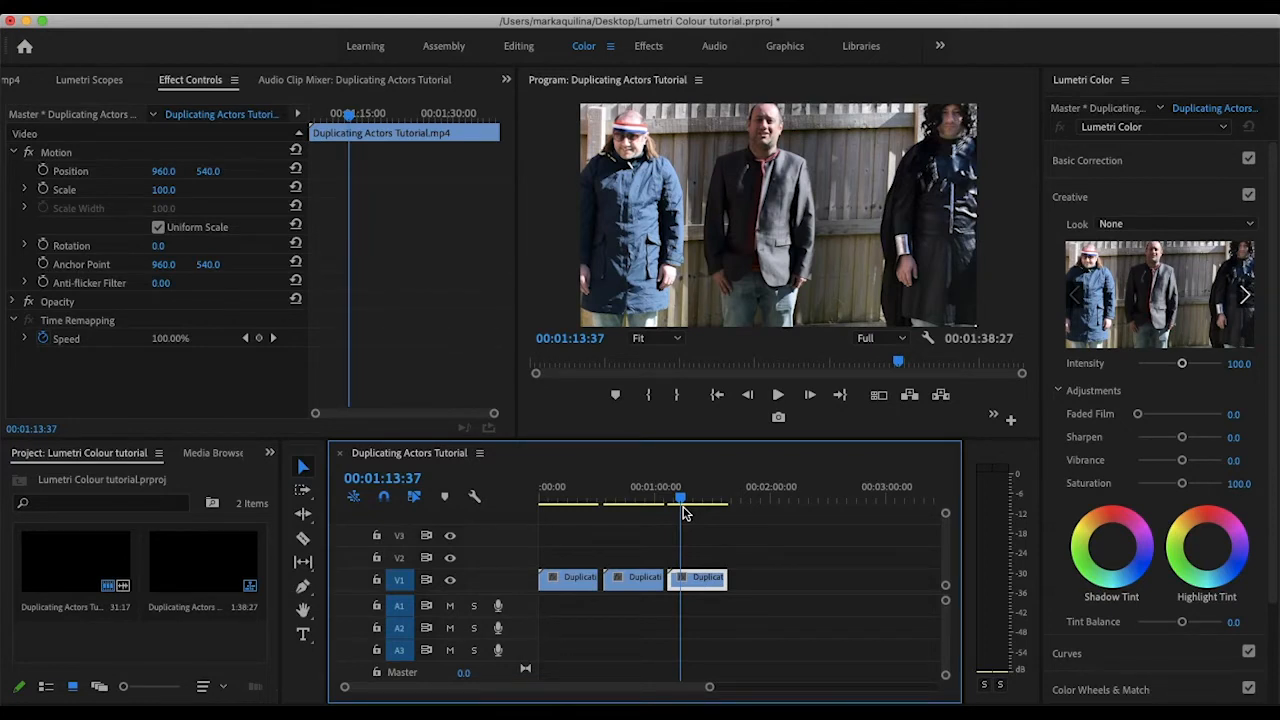
- Park the playhead at 00:00:06:00 in the first clip and display the Color workspace
left_click_drag(680, 507, 553, 505)
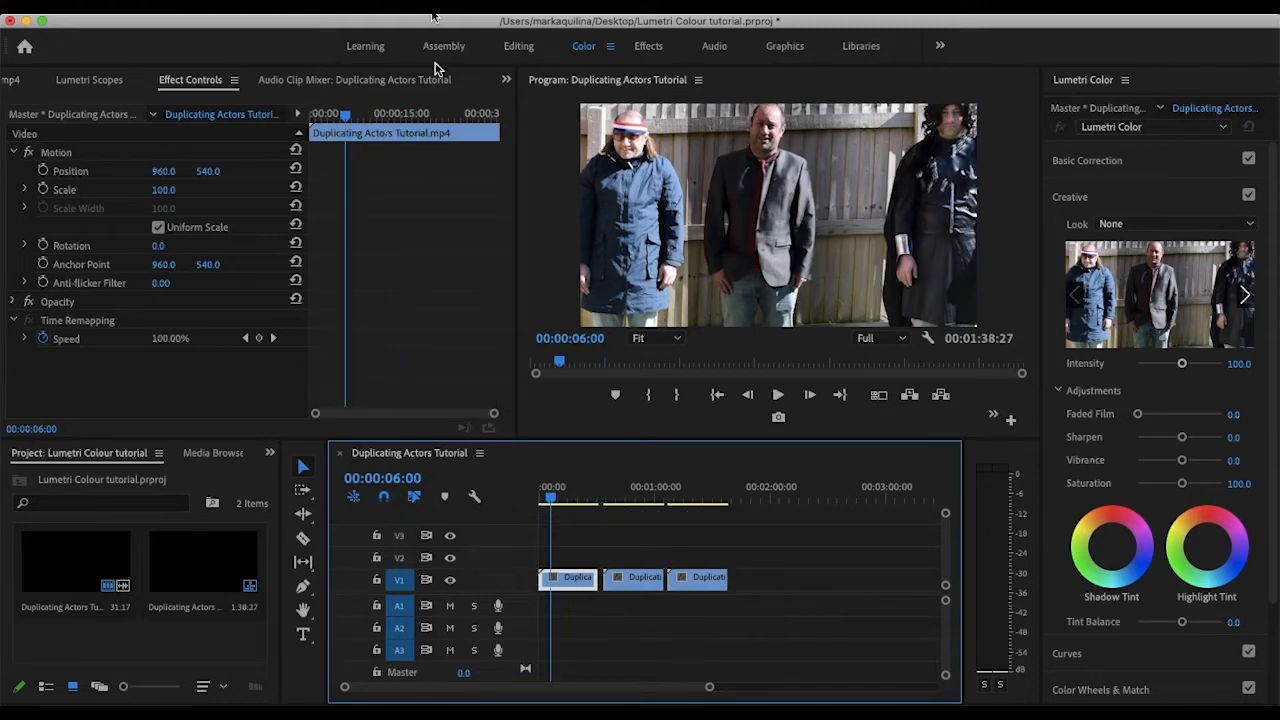
left_click(518, 47)
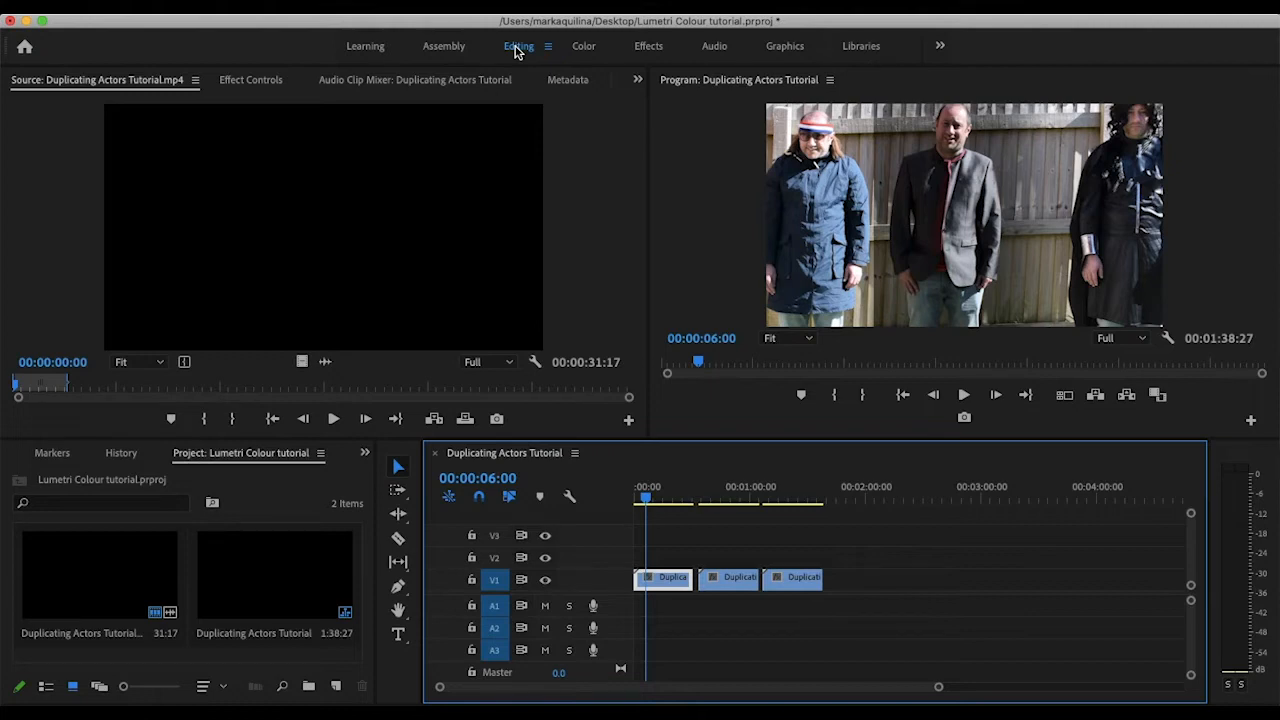
left_click(584, 46)
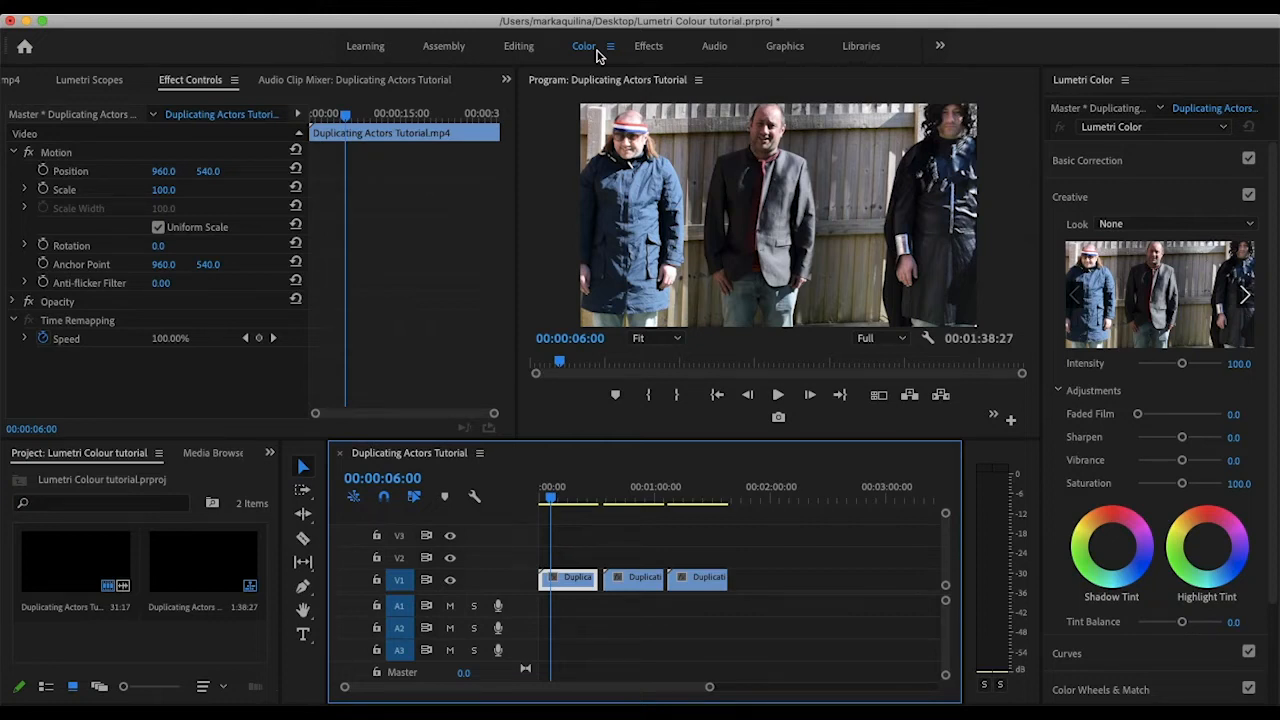
- Use the Lumetri color wheels on the first clip to shift the shadows toward blue and the highlights toward orange
left_click(1090, 199)
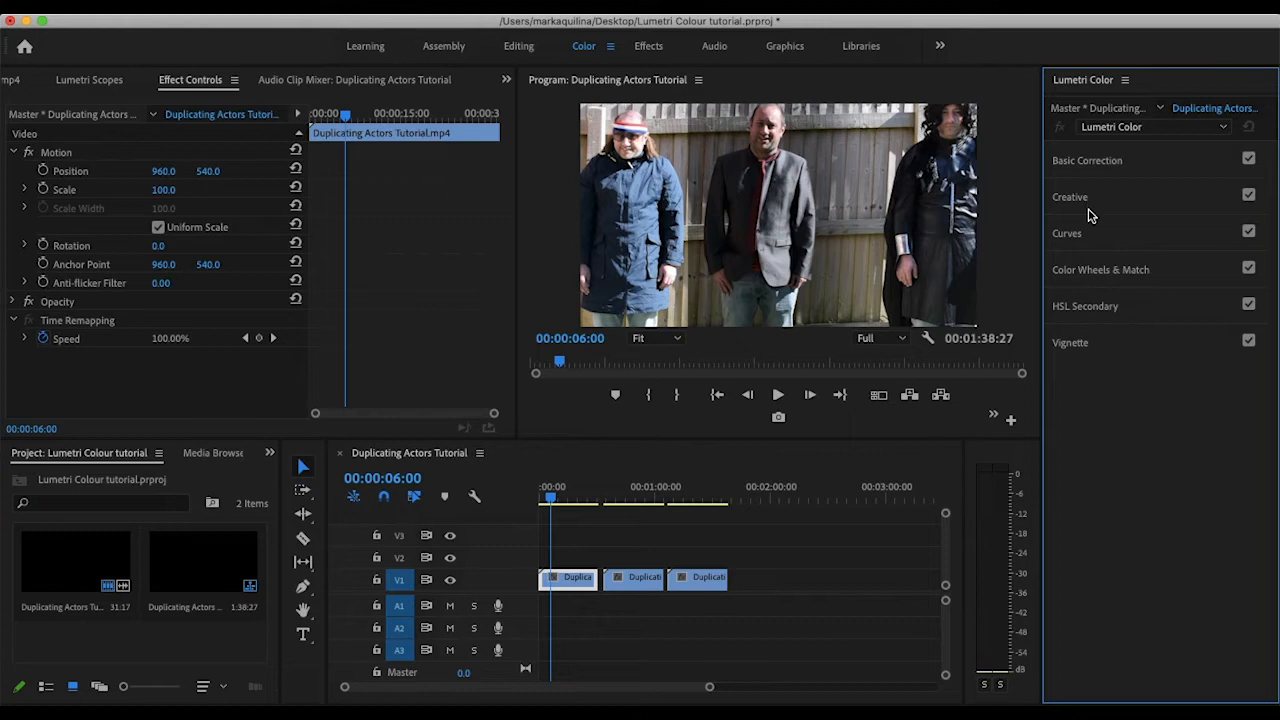
left_click(1130, 278)
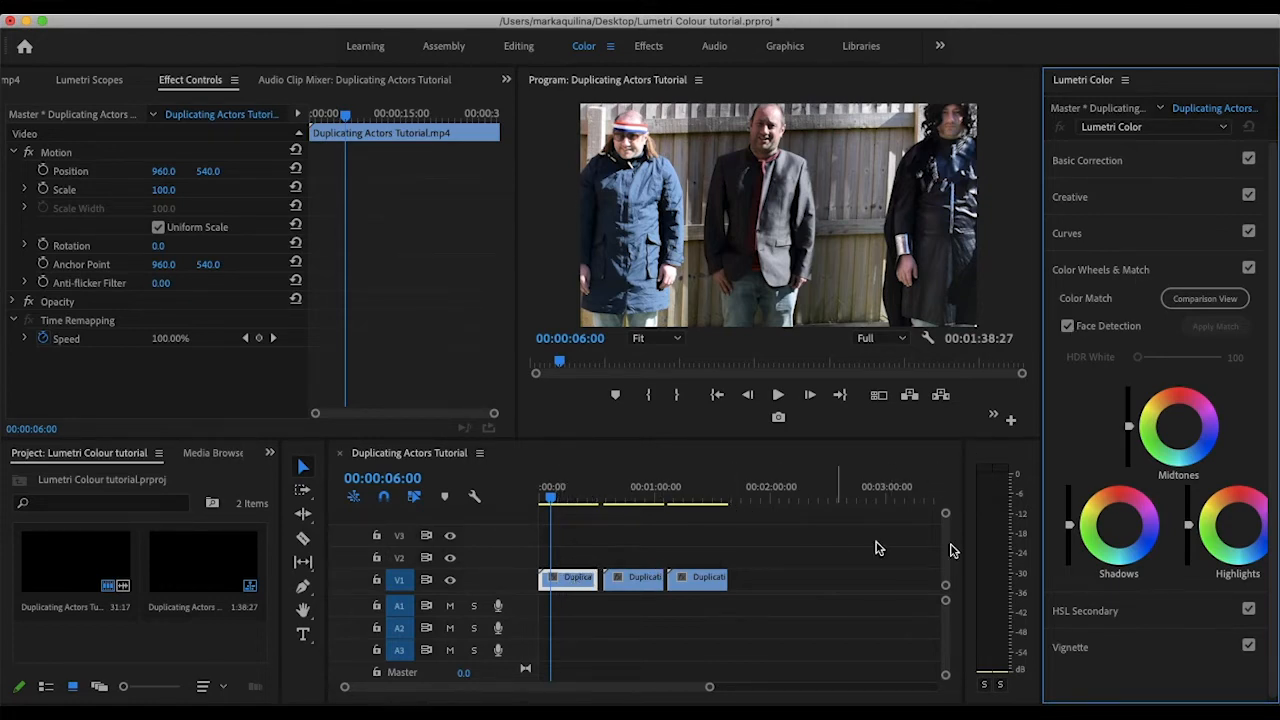
left_click(1120, 528)
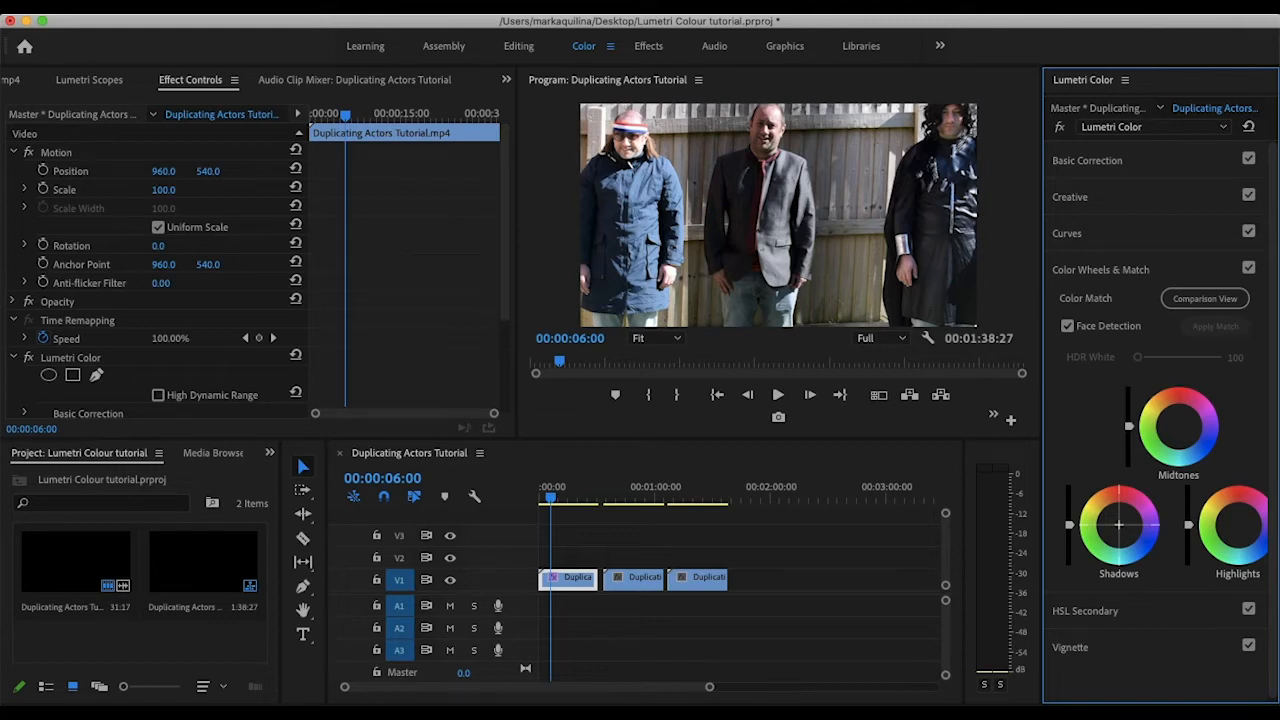
left_click_drag(1119, 525, 1136, 535)
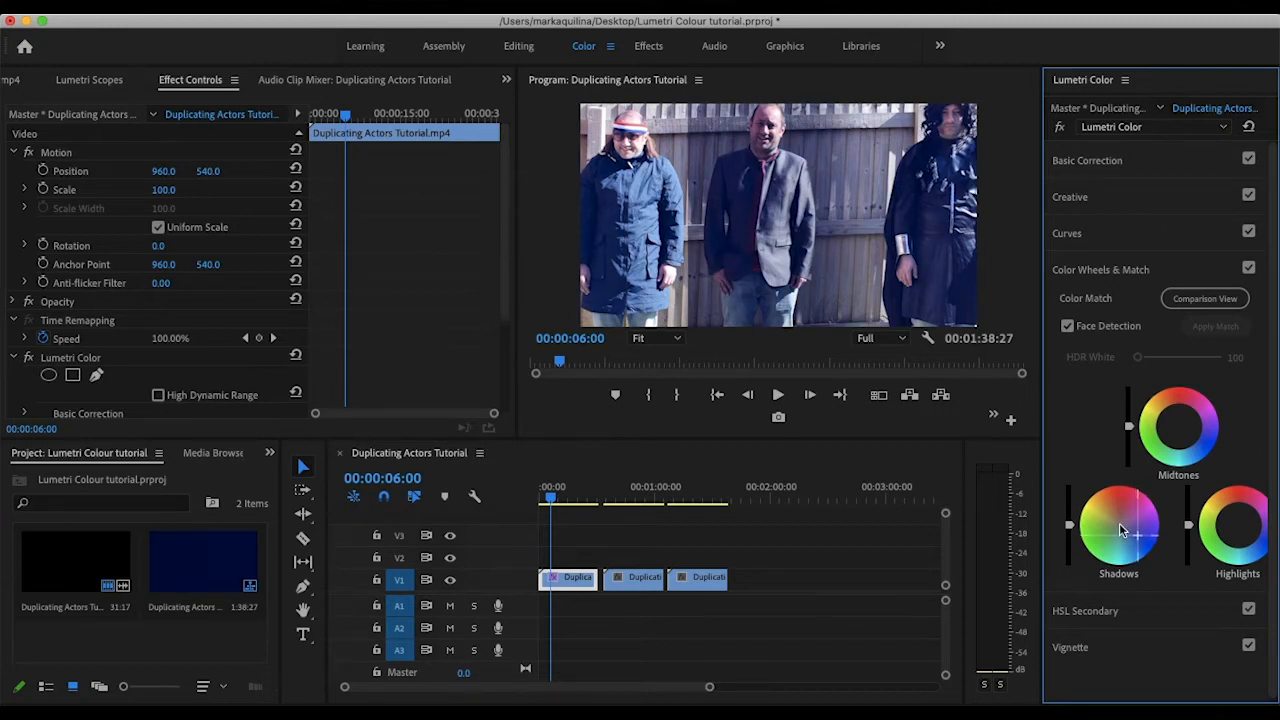
left_click(1249, 270)
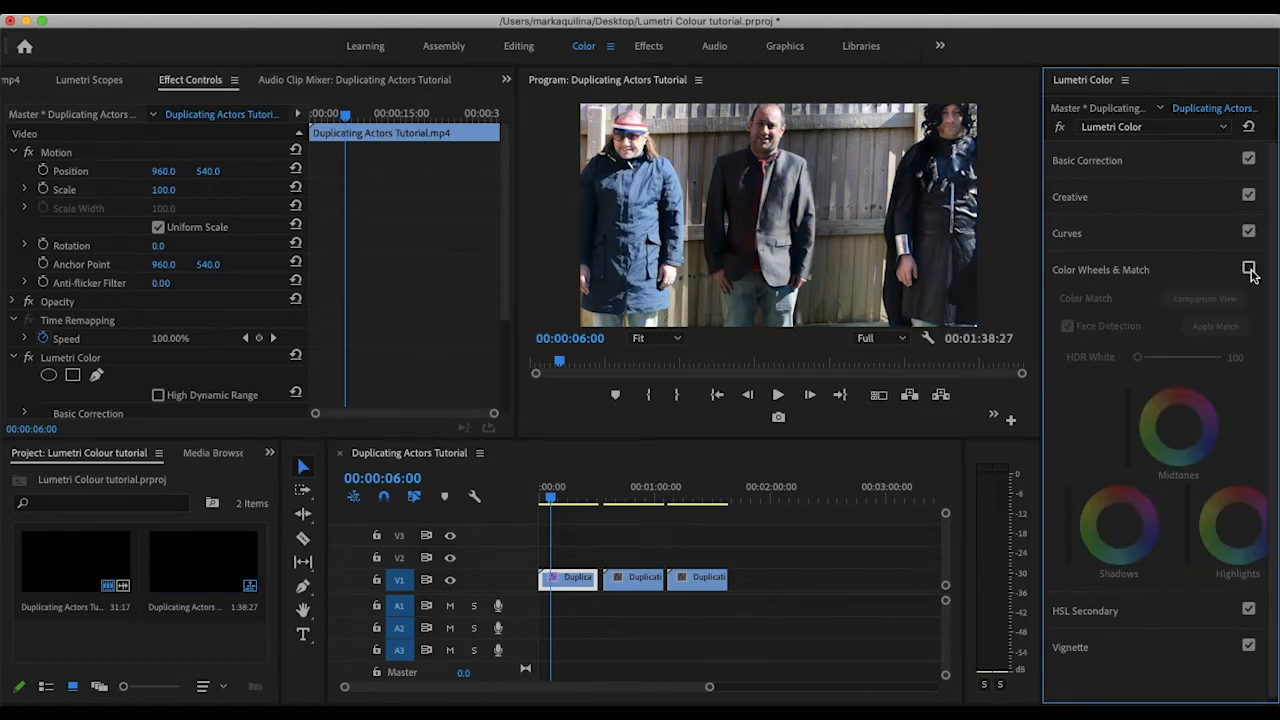
left_click(1249, 270)
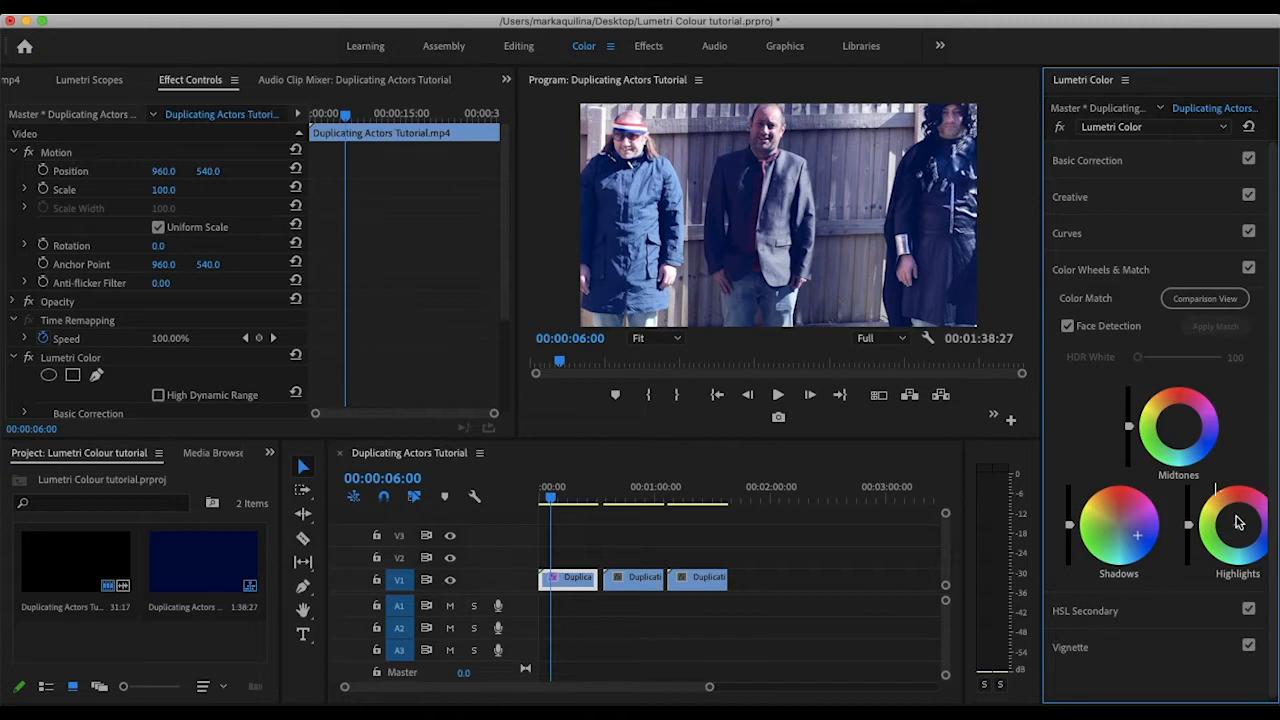
left_click_drag(1239, 526, 1222, 512)
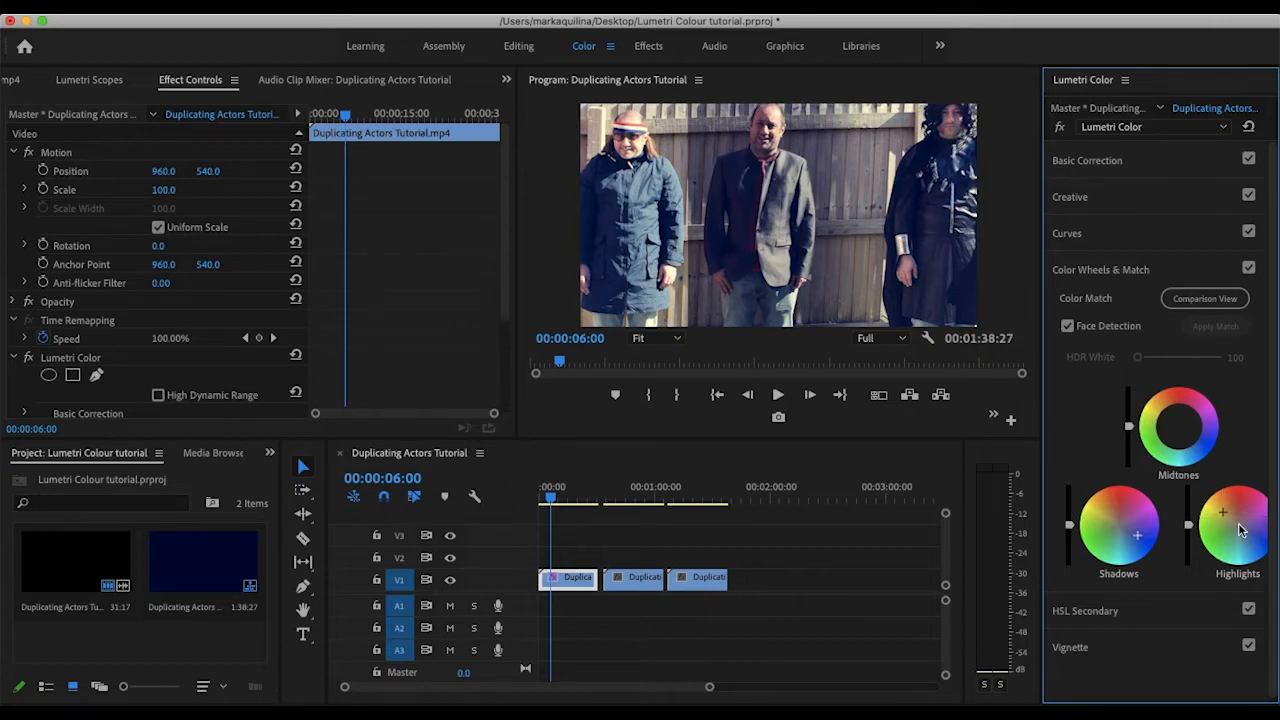
left_click_drag(1138, 535, 1136, 534)
- Raise the first clip's Creative Vibrance to 68.4 and compare the picture with the Creative adjustments off and on
left_click(1071, 199)
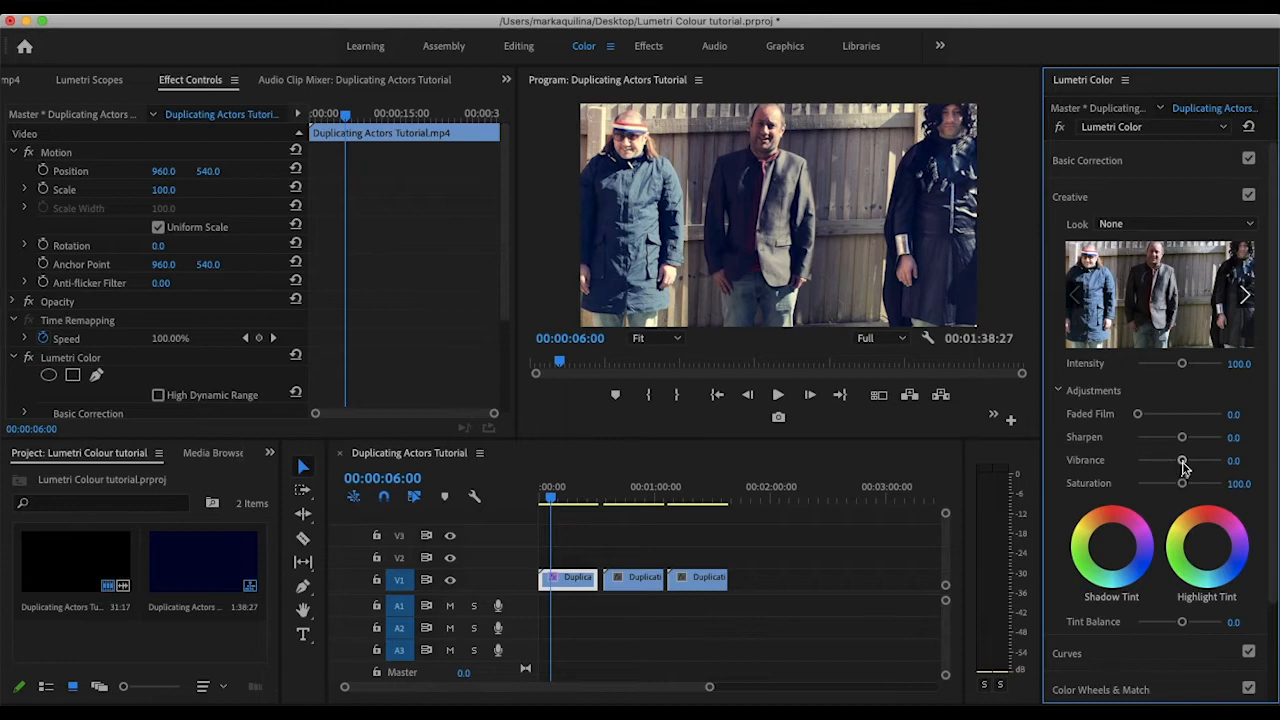
left_click_drag(1182, 463, 1208, 465)
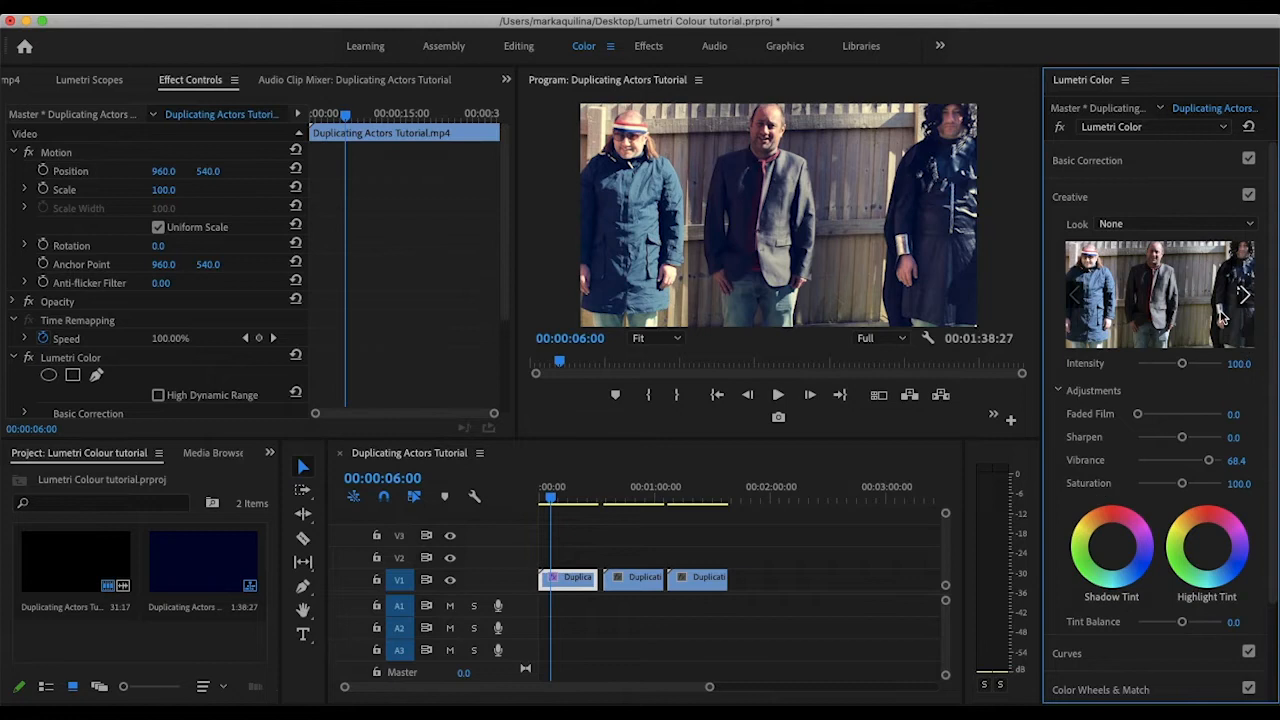
left_click(1248, 196)
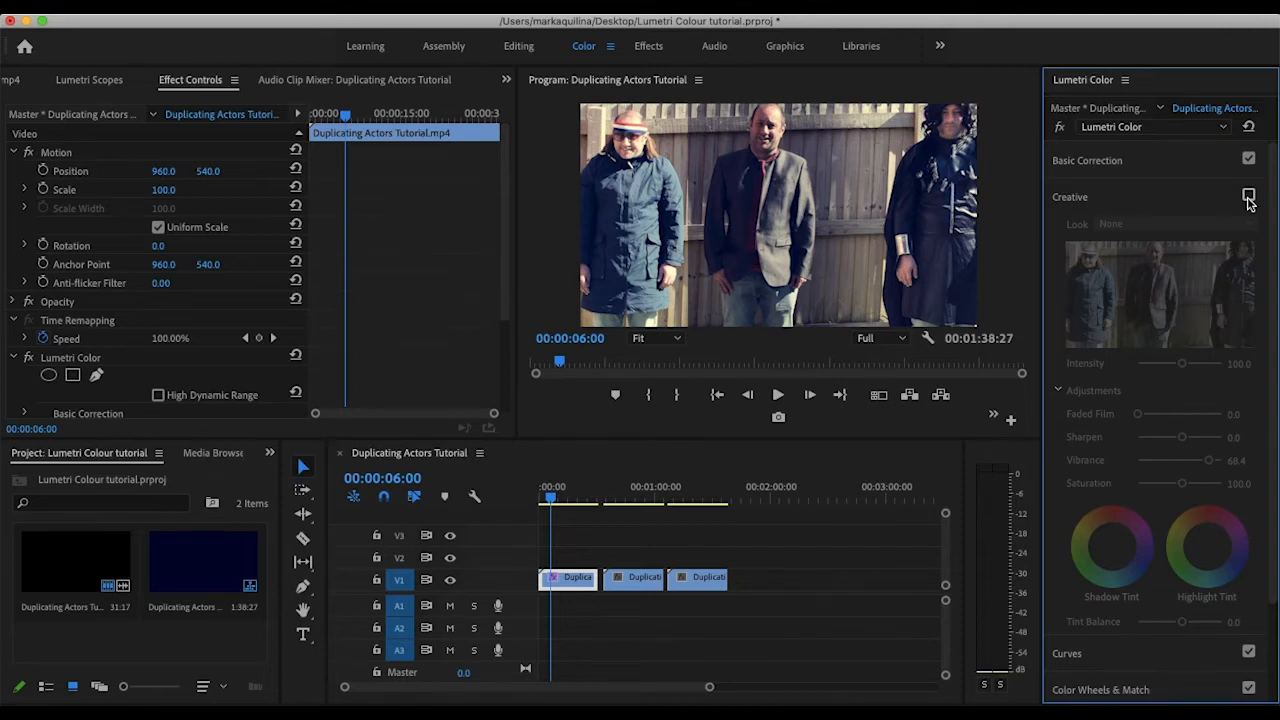
left_click(1248, 196)
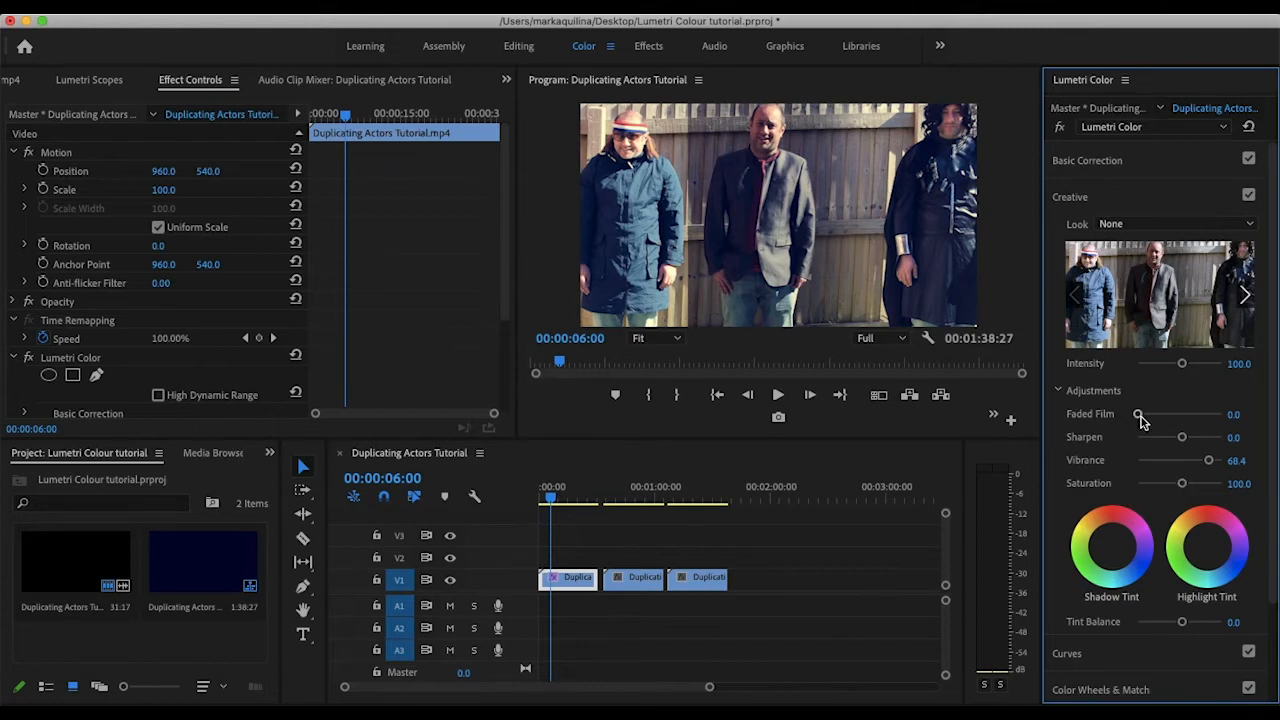
- Try Faded Film at 100 and a different Creative Saturation on the first clip, returning both to their defaults
left_click_drag(1140, 416, 1220, 420)
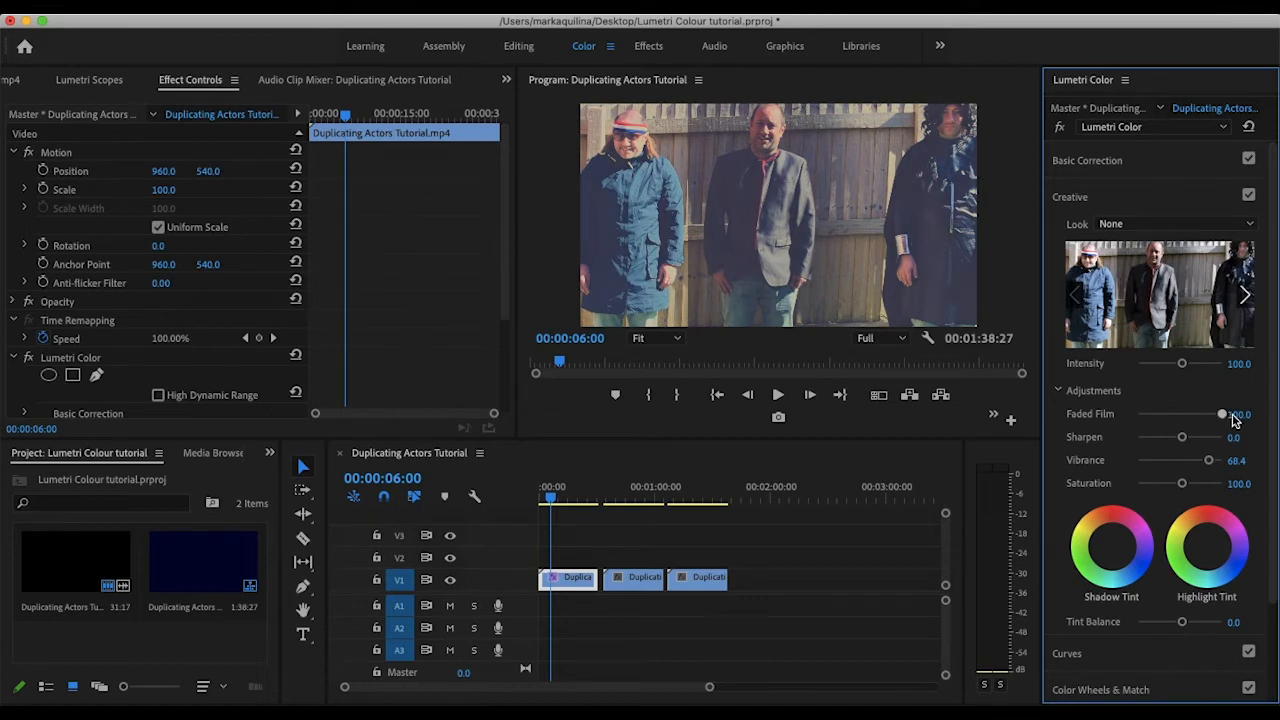
left_click_drag(1224, 417, 1116, 427)
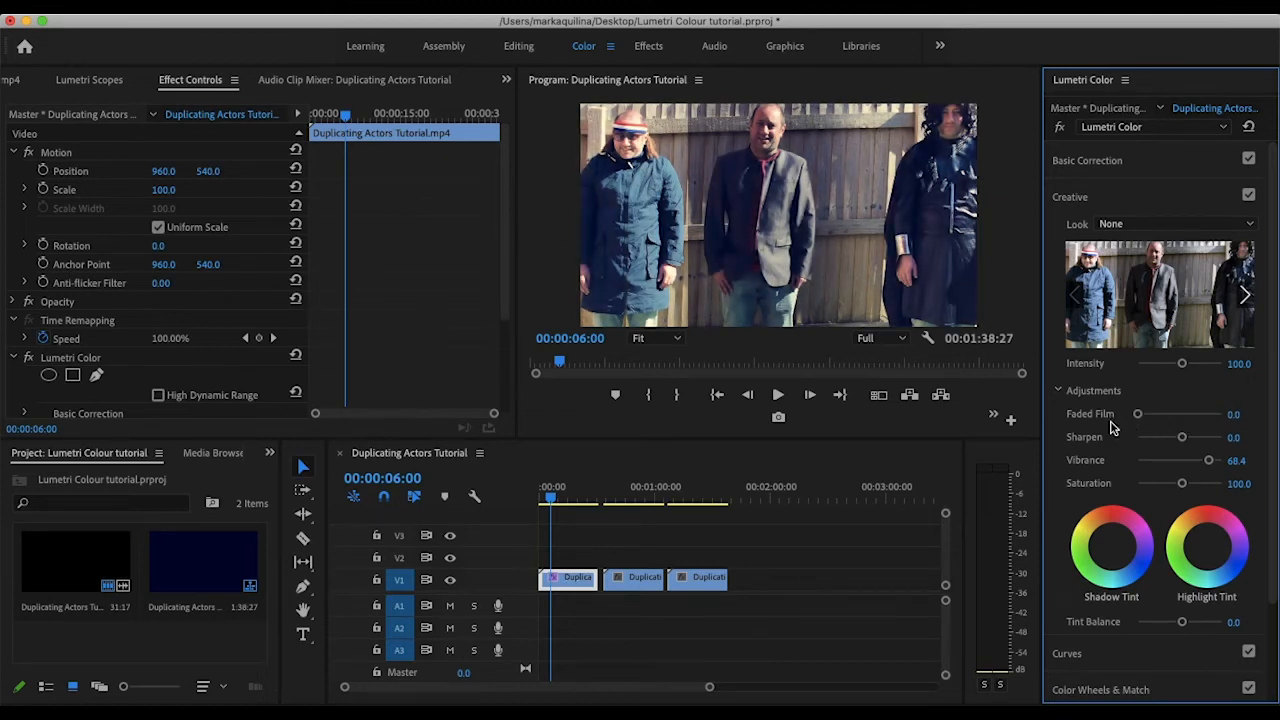
mouse_move(1182, 484)
left_mouse_down()
mouse_move(1130, 497)
mouse_move(1181, 503)
left_mouse_up()
left_click(1238, 483)
type("1")
key("Return")
- Set the first clip's Basic Correction Contrast to 47.4 and Blacks to -62.1
left_click(1095, 200)
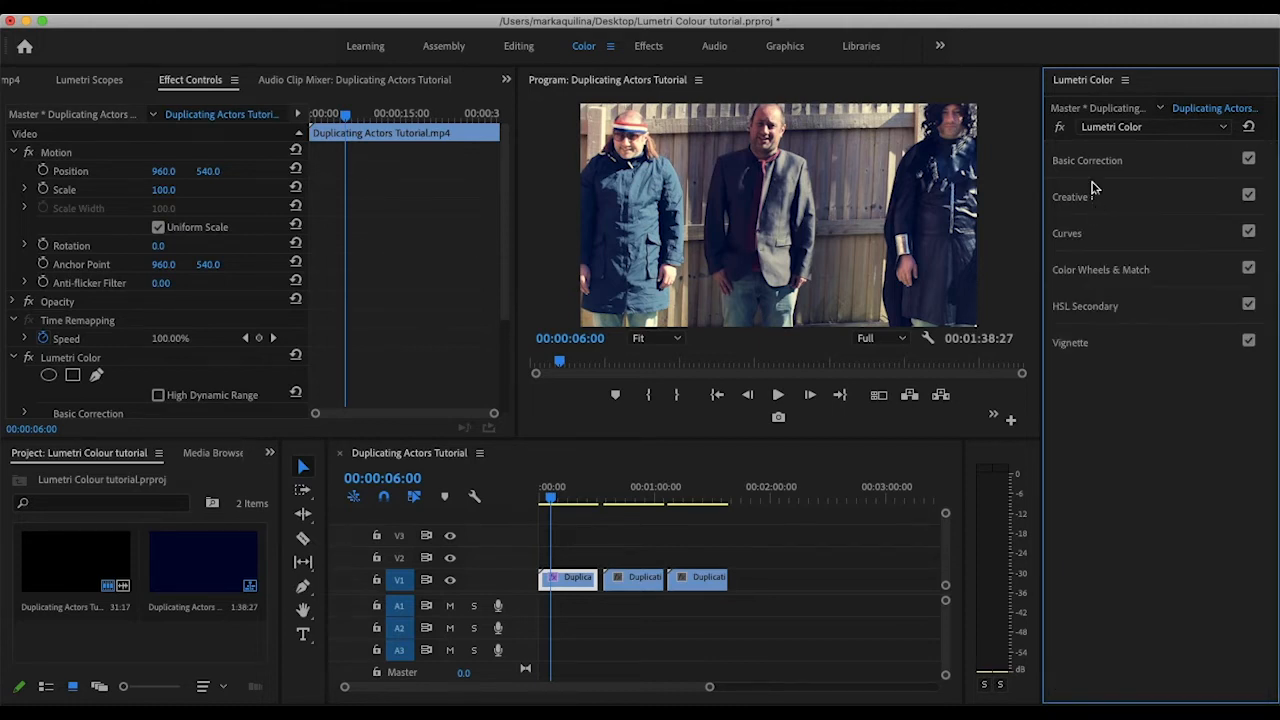
left_click(1093, 167)
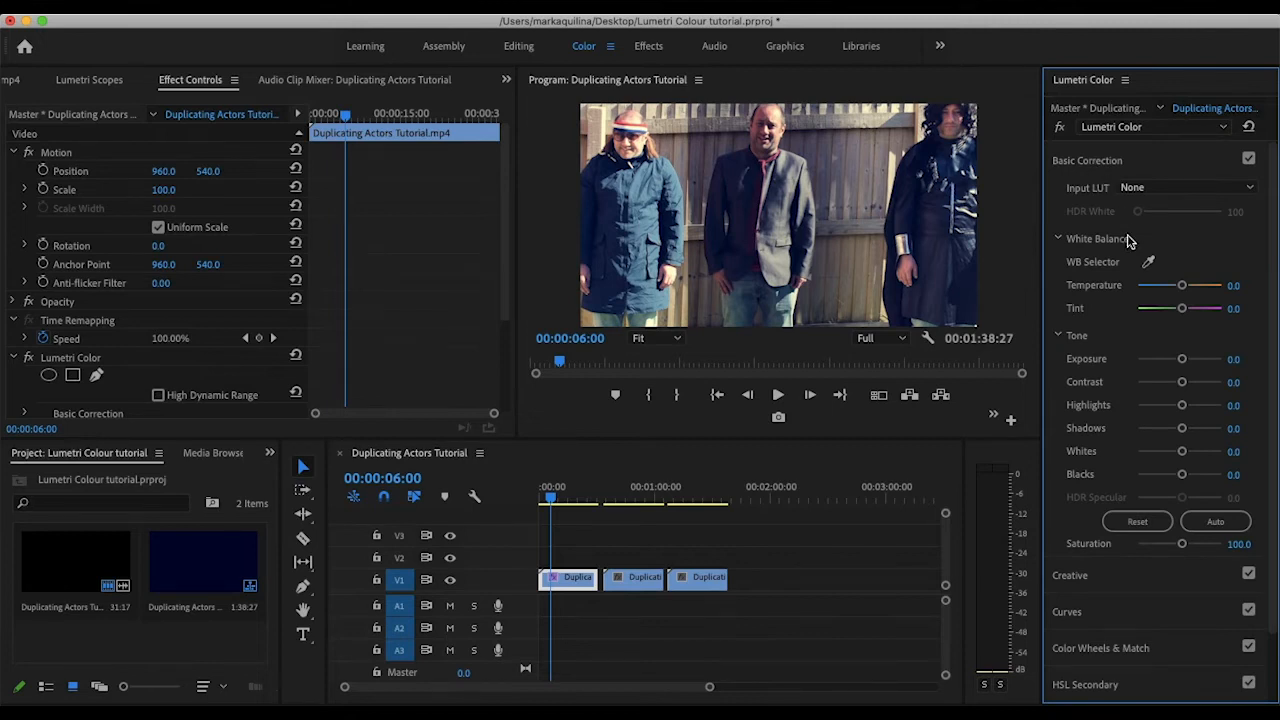
left_click_drag(1186, 383, 1199, 388)
left_click_drag(1186, 478, 1152, 482)
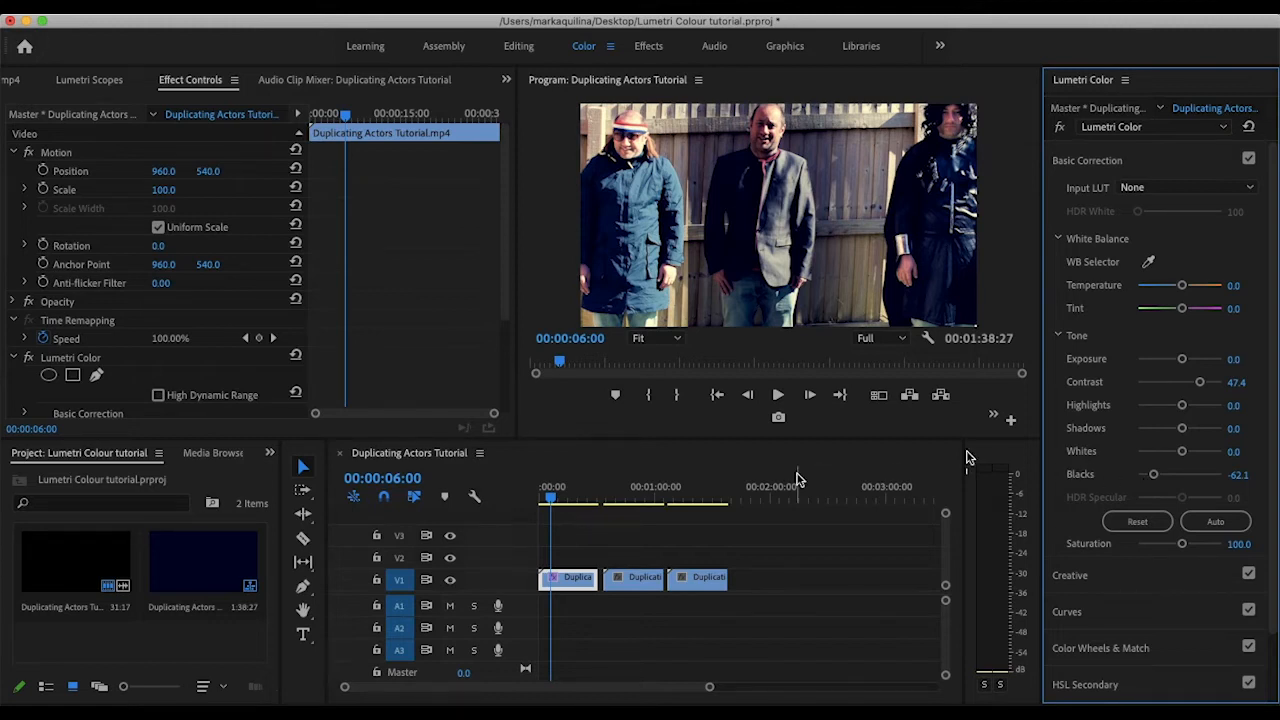
- Shape the second clip's white RGB curve into an S by lowering a point in the shadows and raising one in the highlights
left_click(627, 497)
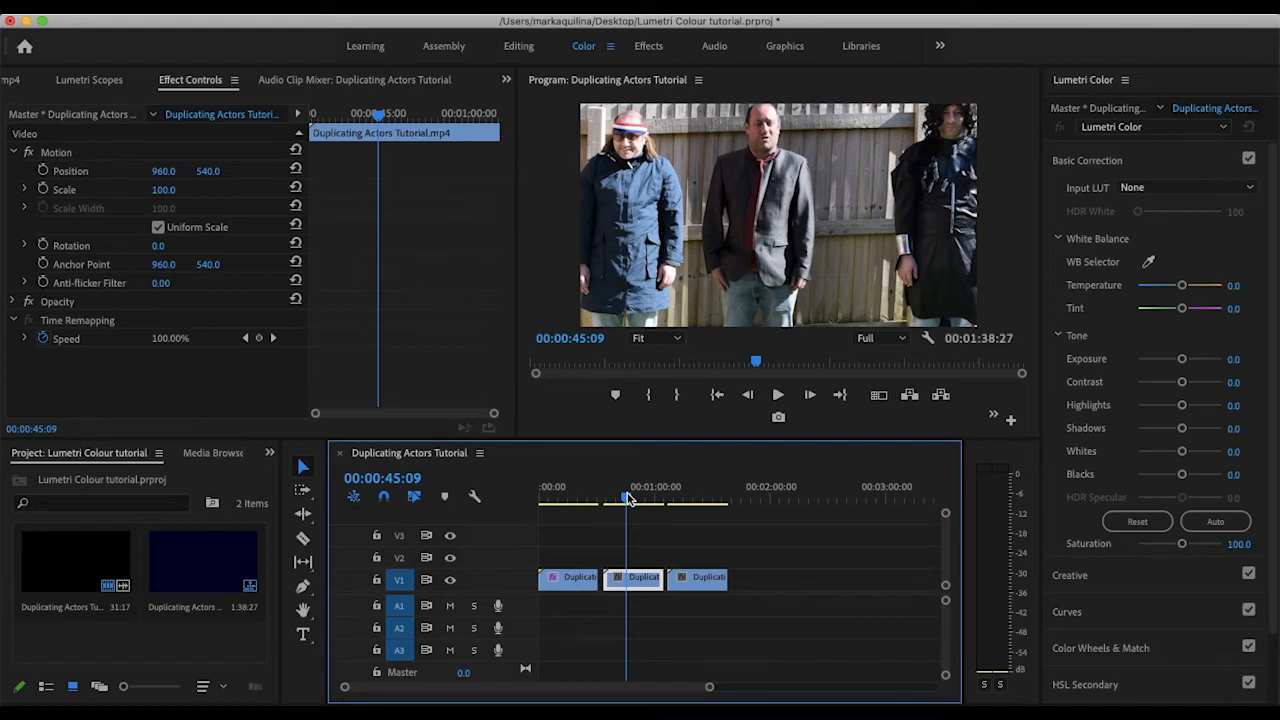
left_click(1090, 161)
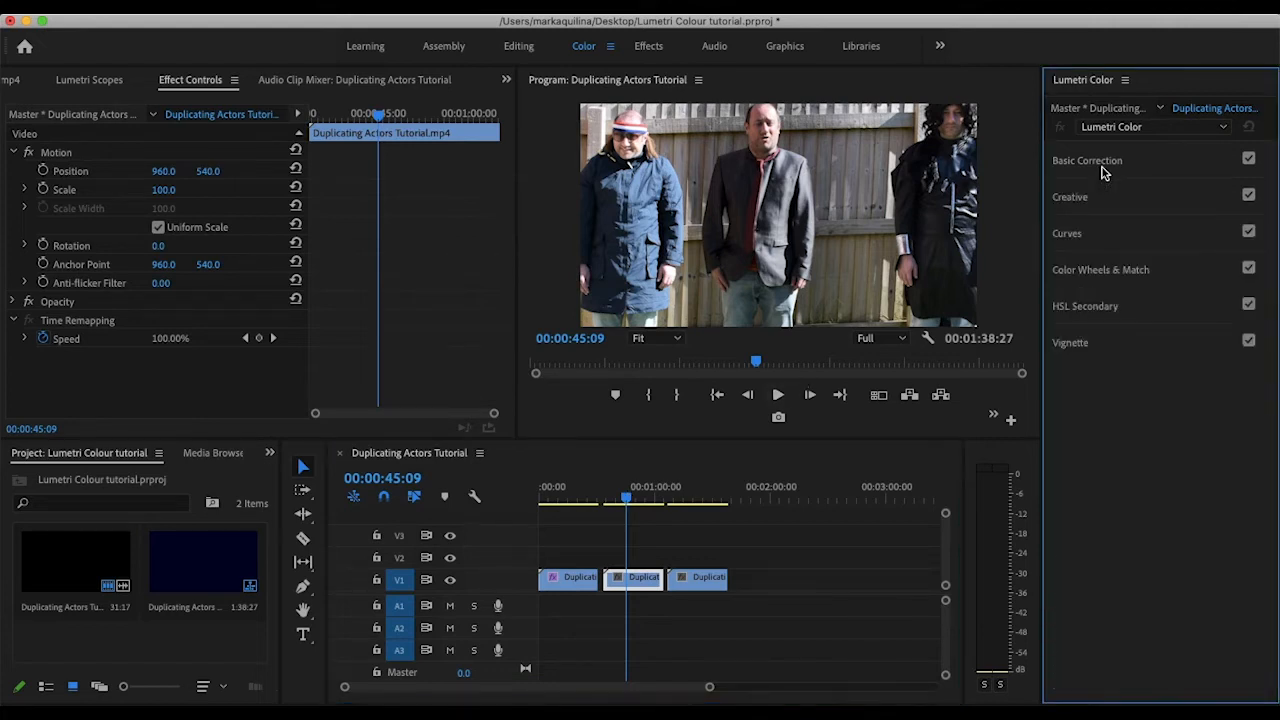
left_click(1077, 236)
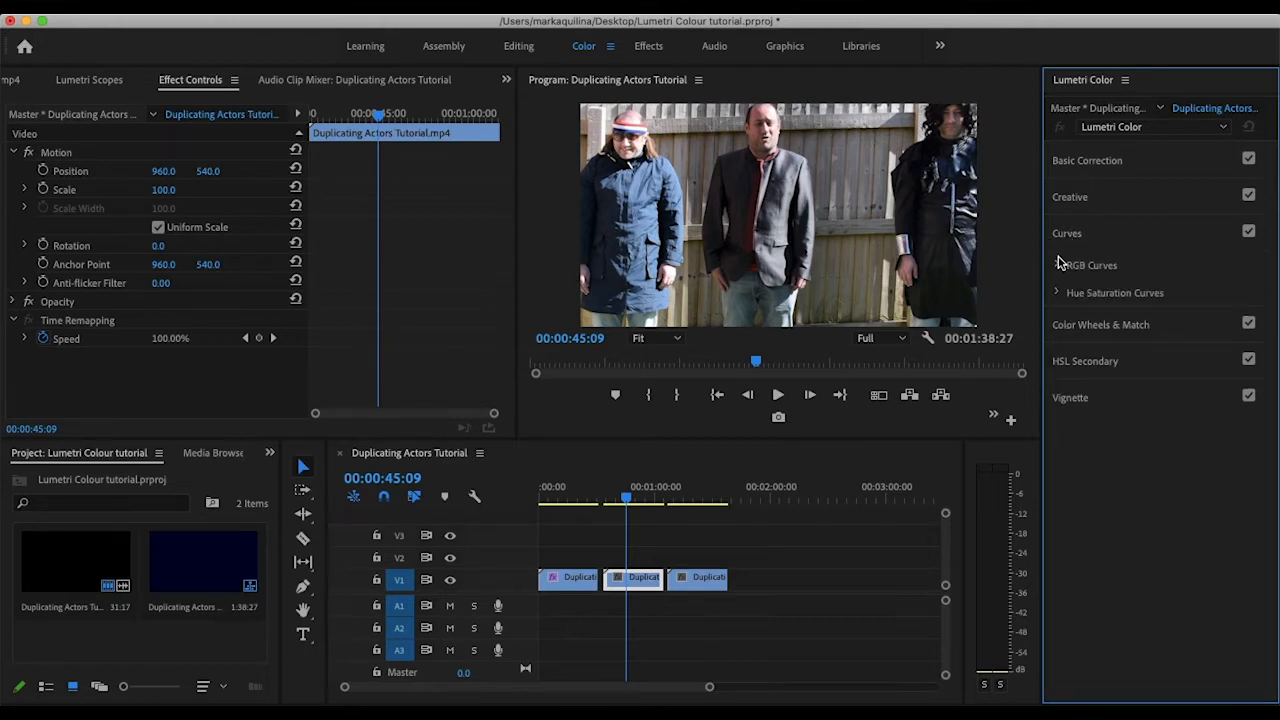
left_click(1061, 266)
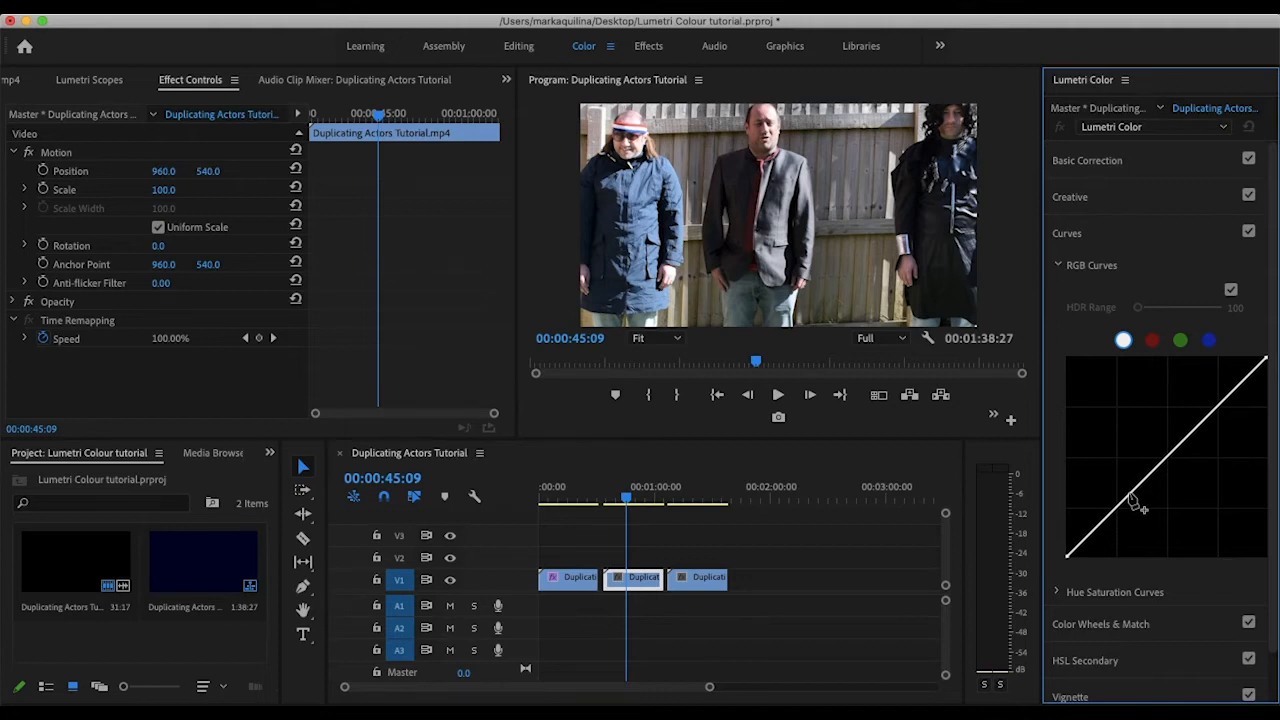
left_click(1128, 497)
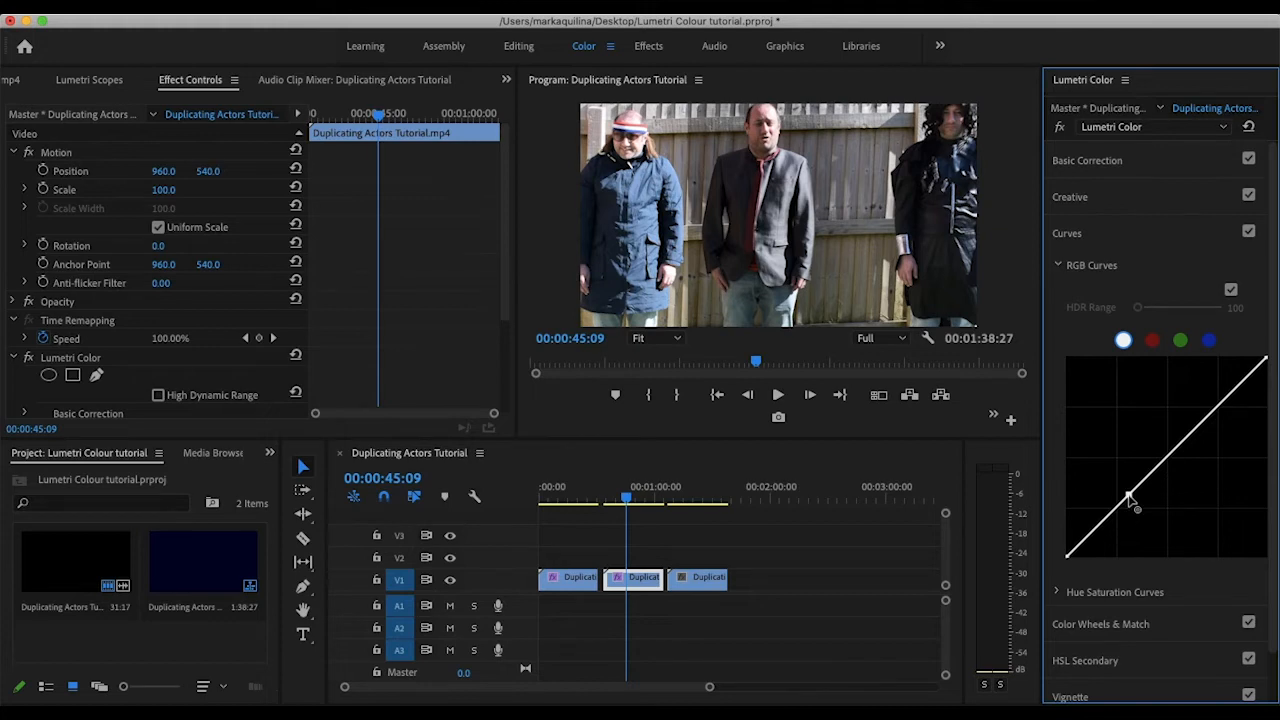
left_click_drag(1131, 500, 1137, 503)
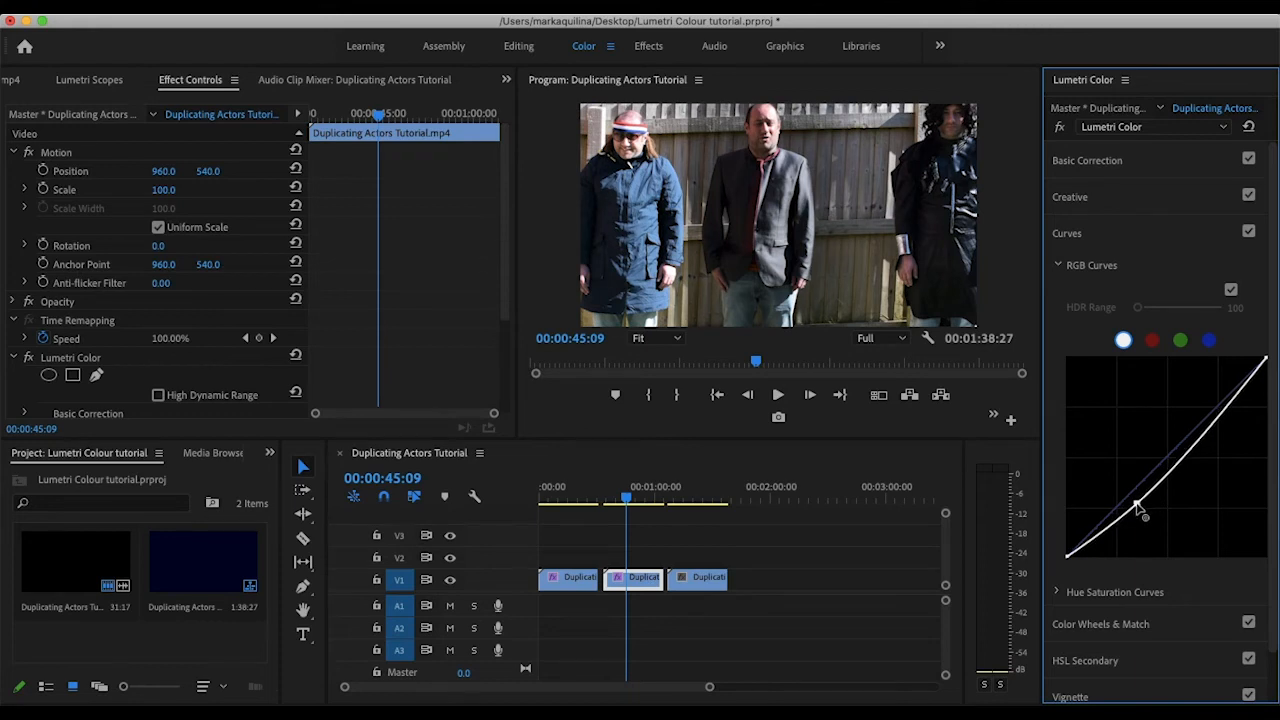
left_click(1206, 428)
left_click_drag(1207, 430, 1192, 424)
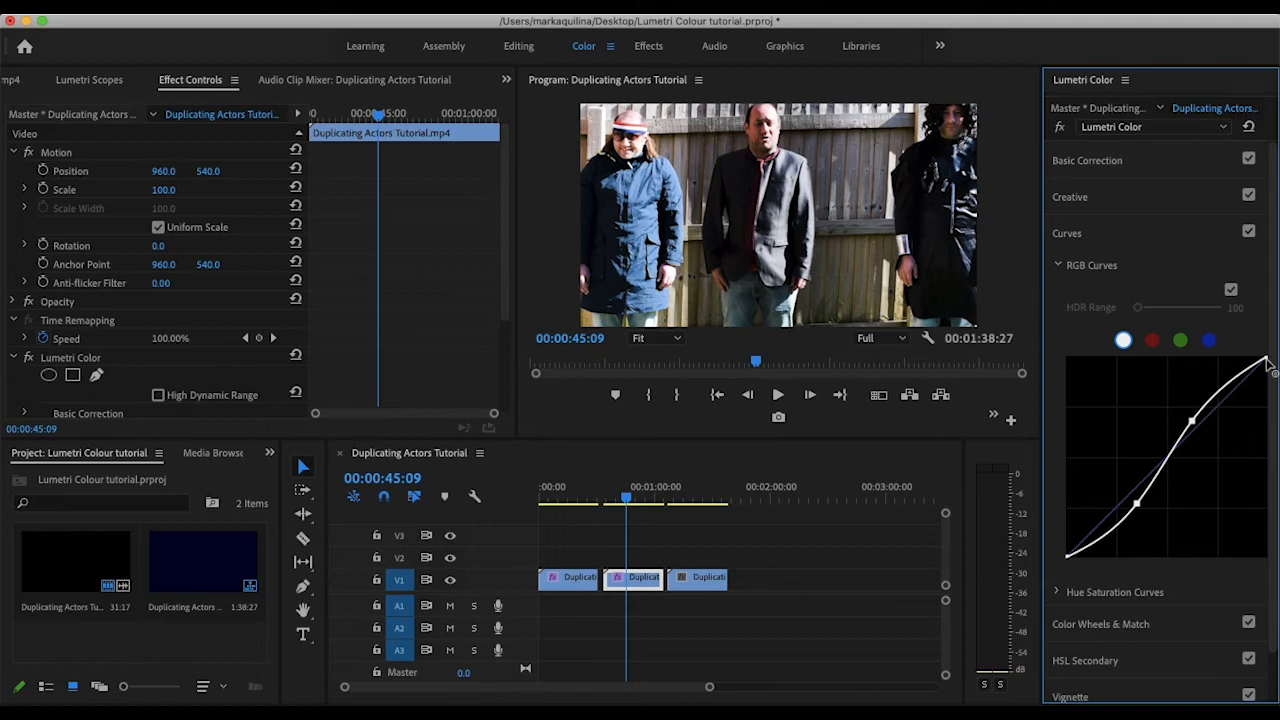
- Lower the RGB curve's white endpoint and raise its black endpoint for a faded look, comparing the clip without and with the curve
left_click_drag(1267, 363, 1267, 386)
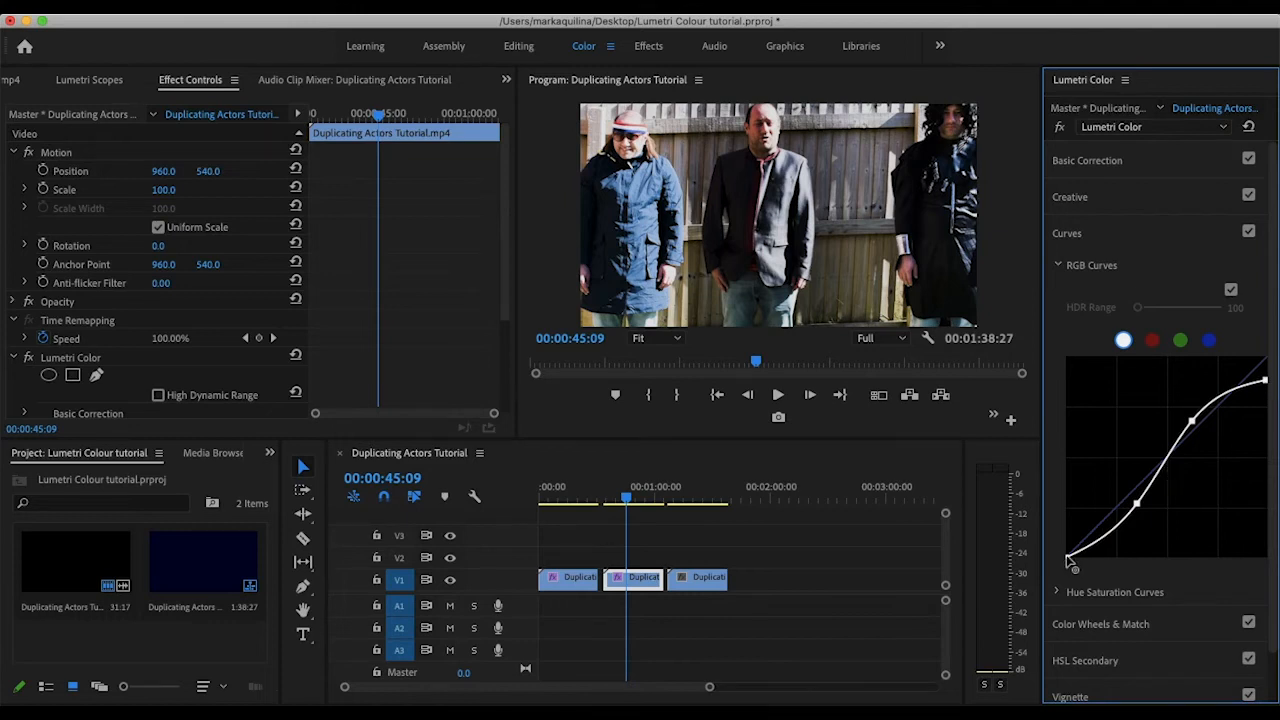
left_click_drag(1068, 560, 1068, 545)
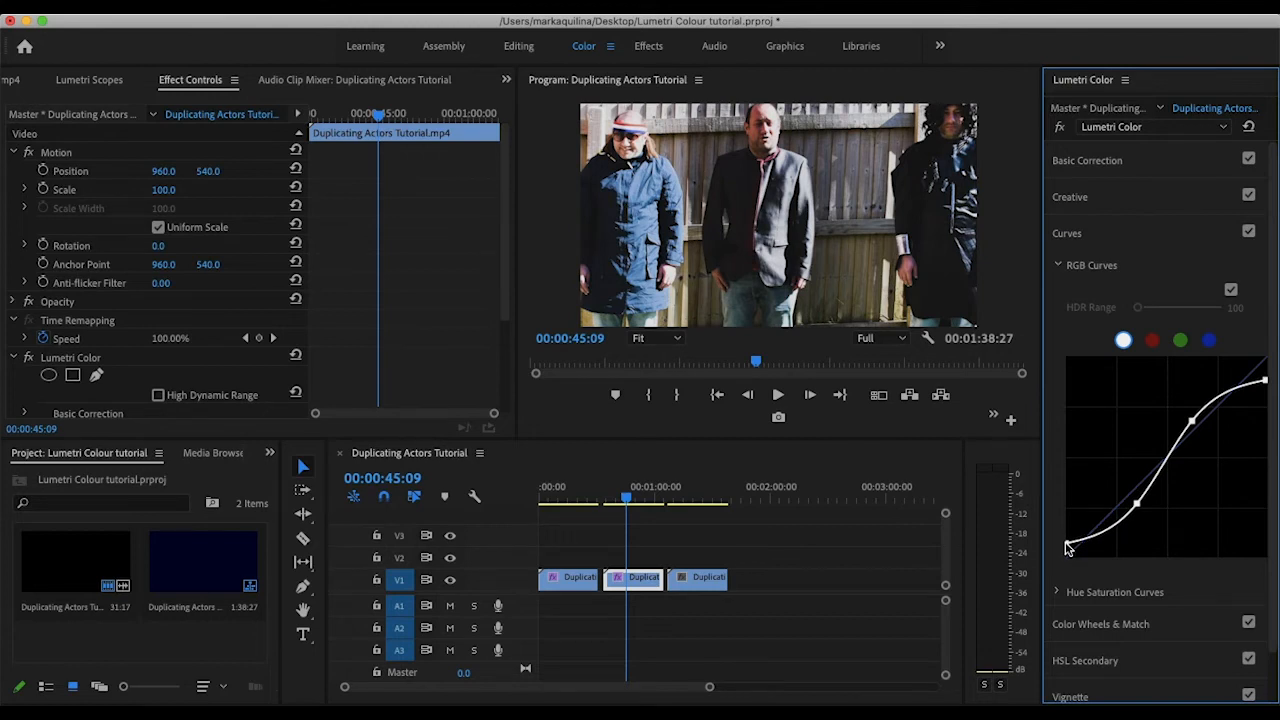
mouse_move(1068, 546)
left_mouse_down()
mouse_move(1064, 495)
mouse_move(1062, 540)
left_mouse_up()
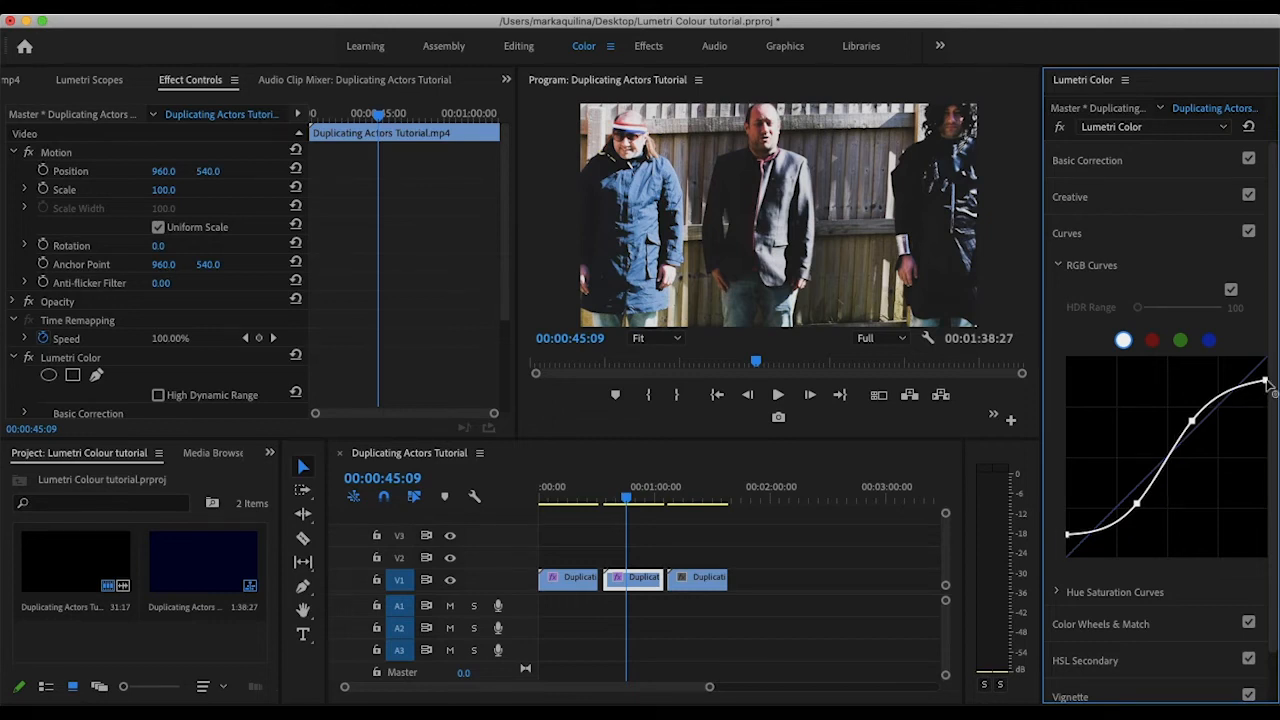
mouse_move(1265, 383)
left_mouse_down()
mouse_move(1271, 545)
mouse_move(1263, 388)
left_mouse_up()
left_click(1231, 291)
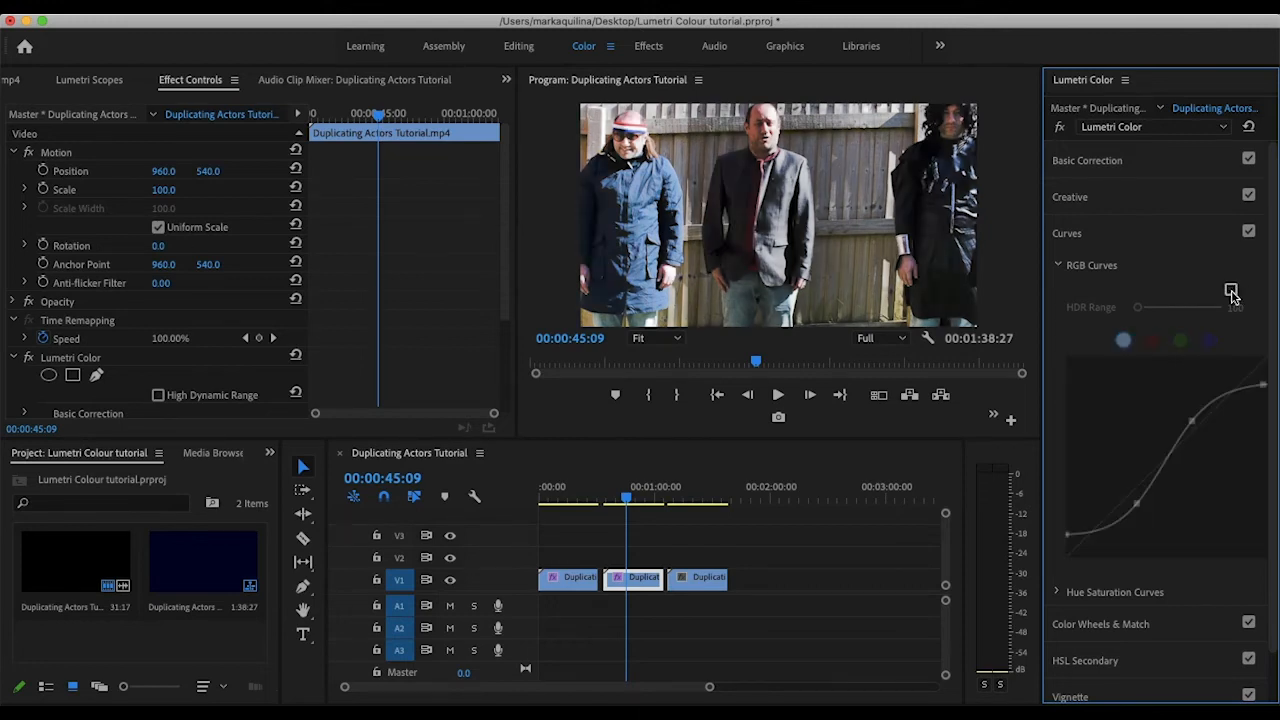
left_click(1231, 291)
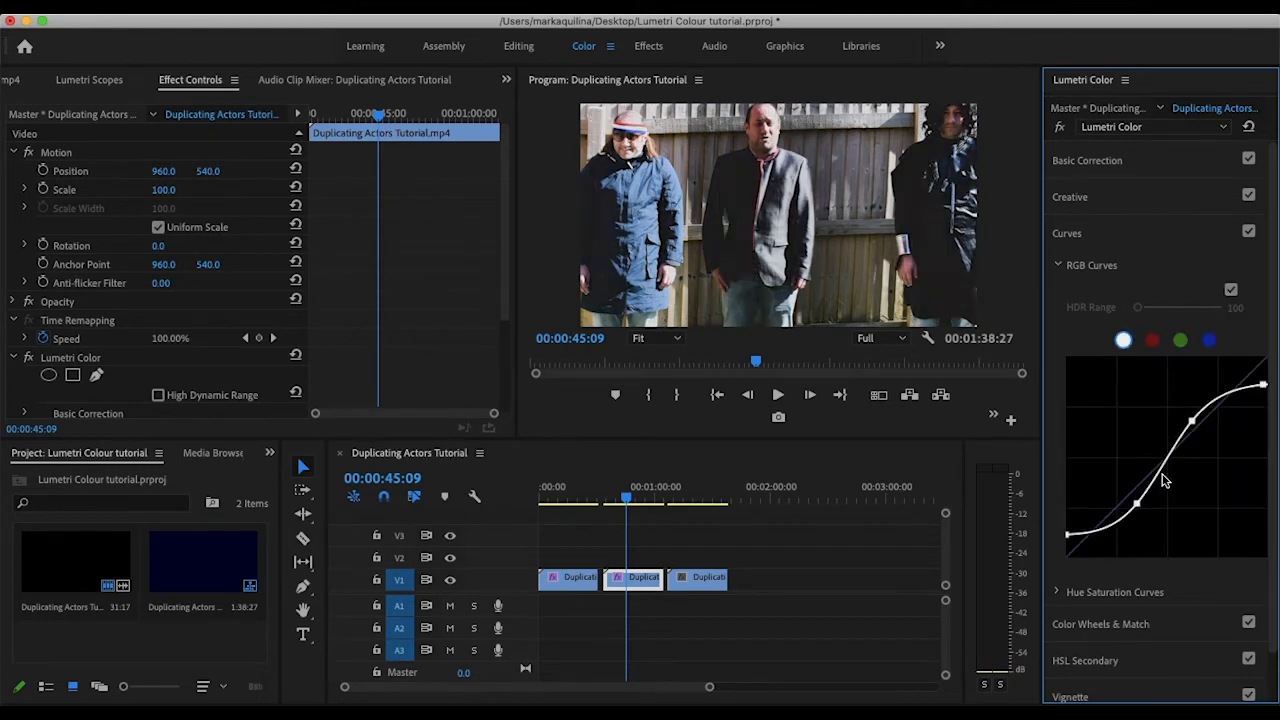
- Refine the second clip's RGB curve by nudging the shadow point, raising the highlight point slightly and lowering the black endpoint
left_click_drag(1136, 503, 1132, 505)
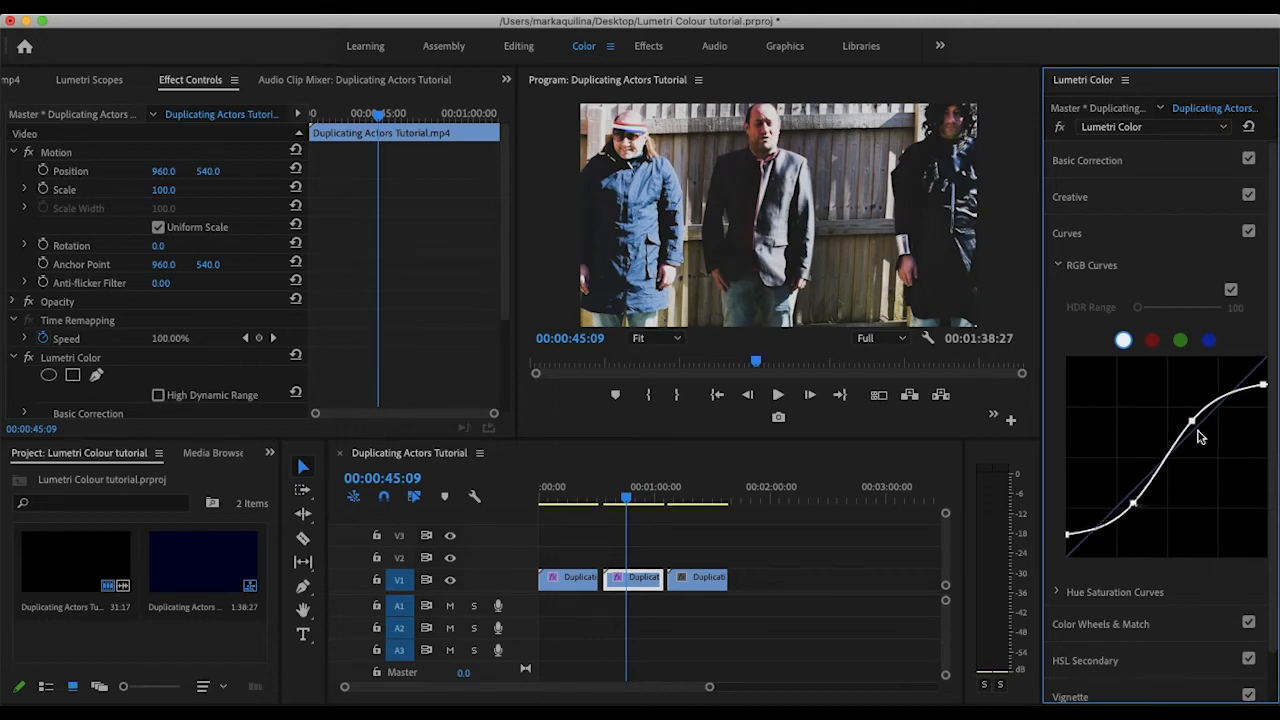
left_click_drag(1193, 424, 1196, 421)
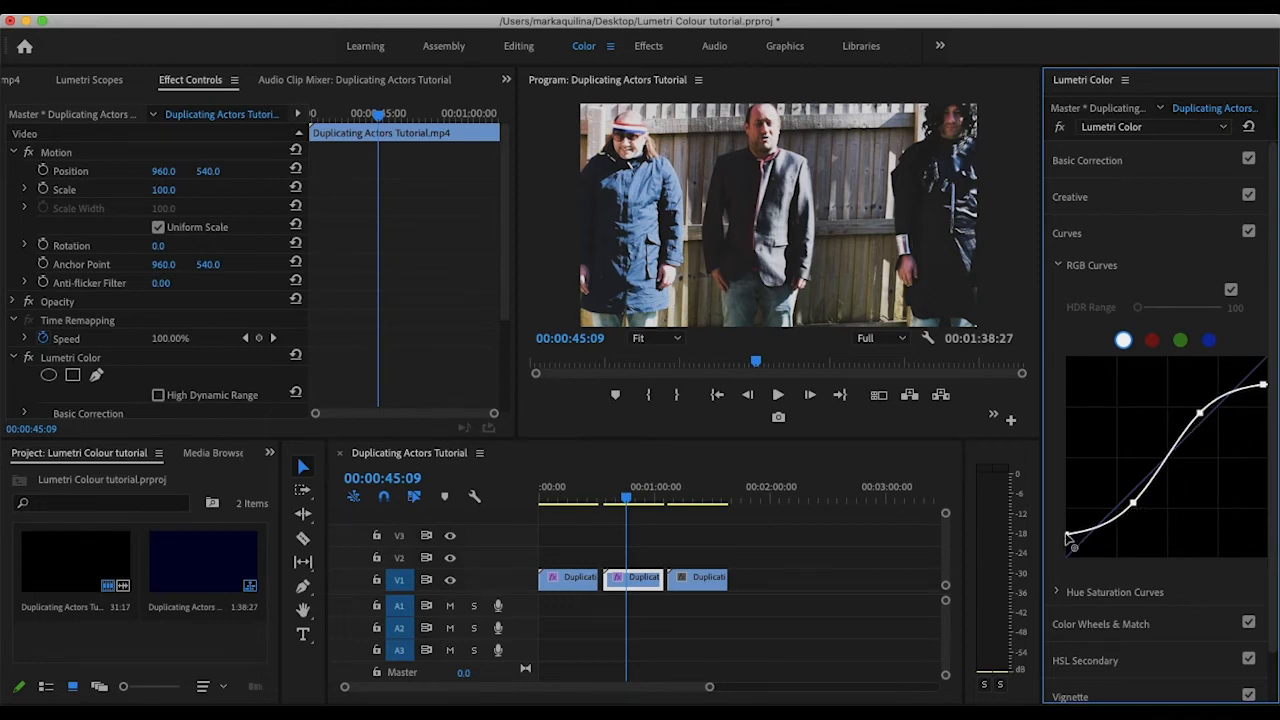
left_click_drag(1065, 532, 1064, 545)
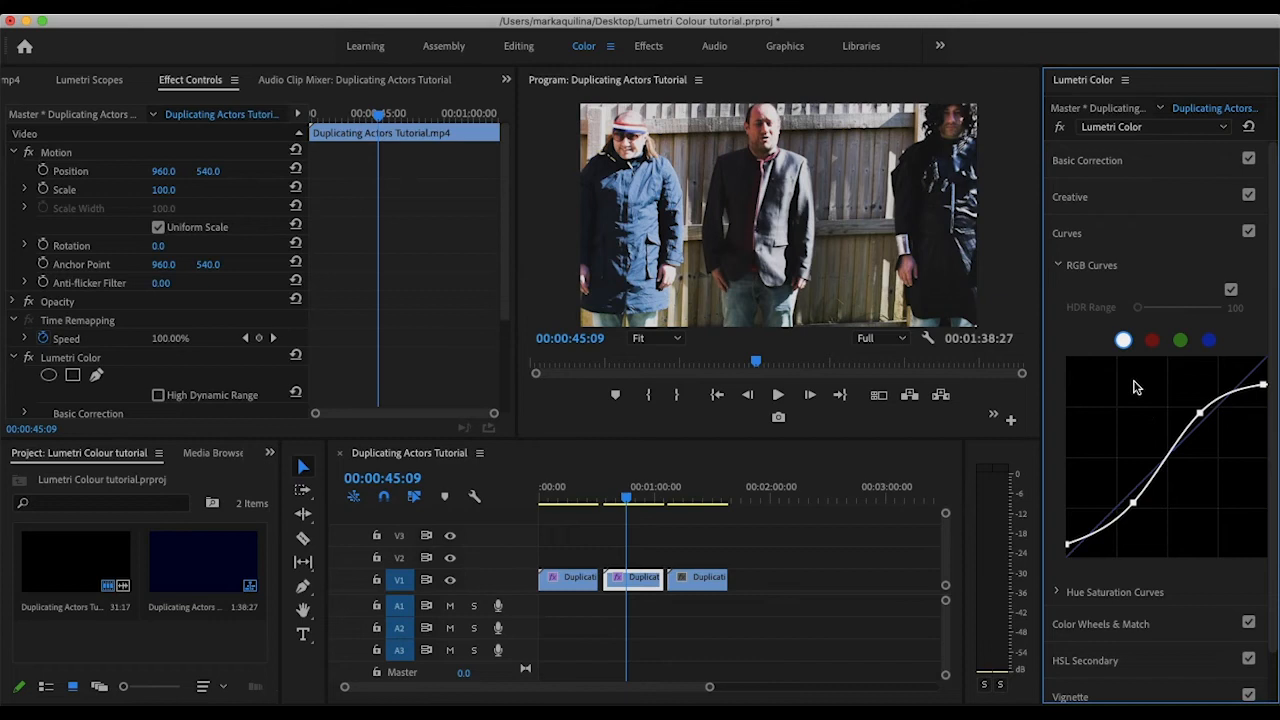
- Desaturate the third clip with Basic Correction Saturation 0.0 and set its Contrast to 66.3
left_click(700, 497)
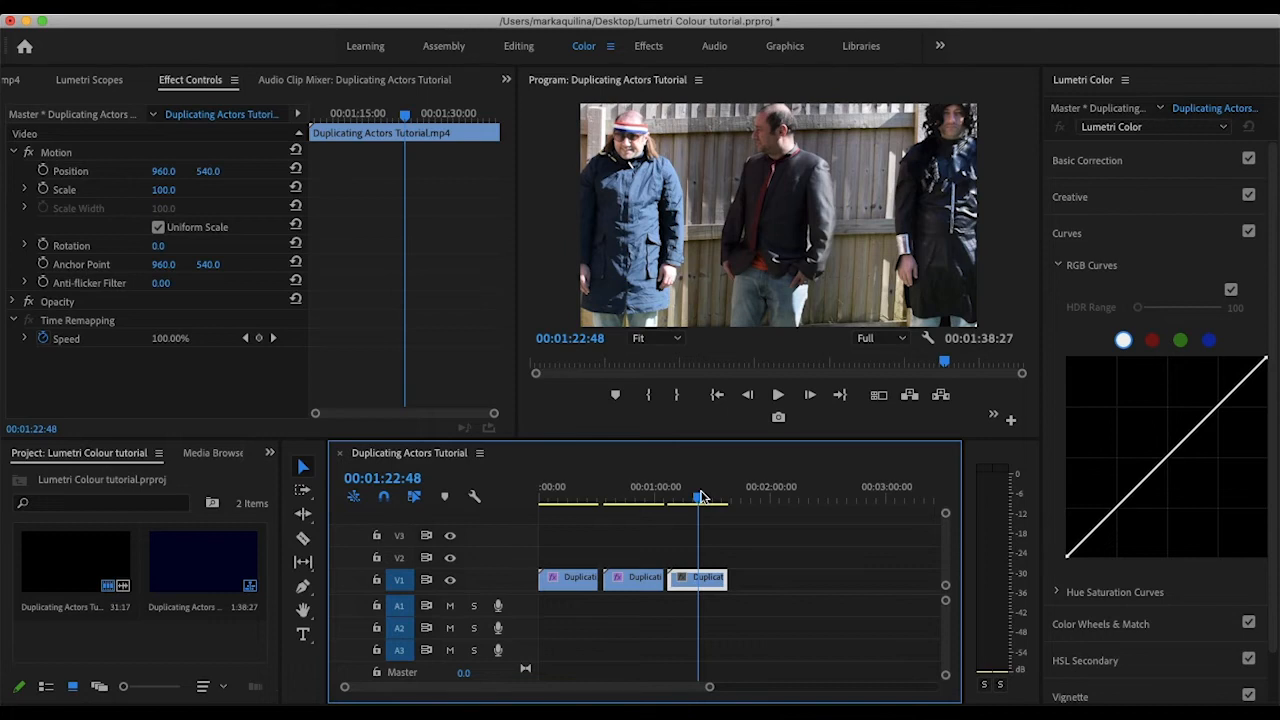
left_click(1105, 165)
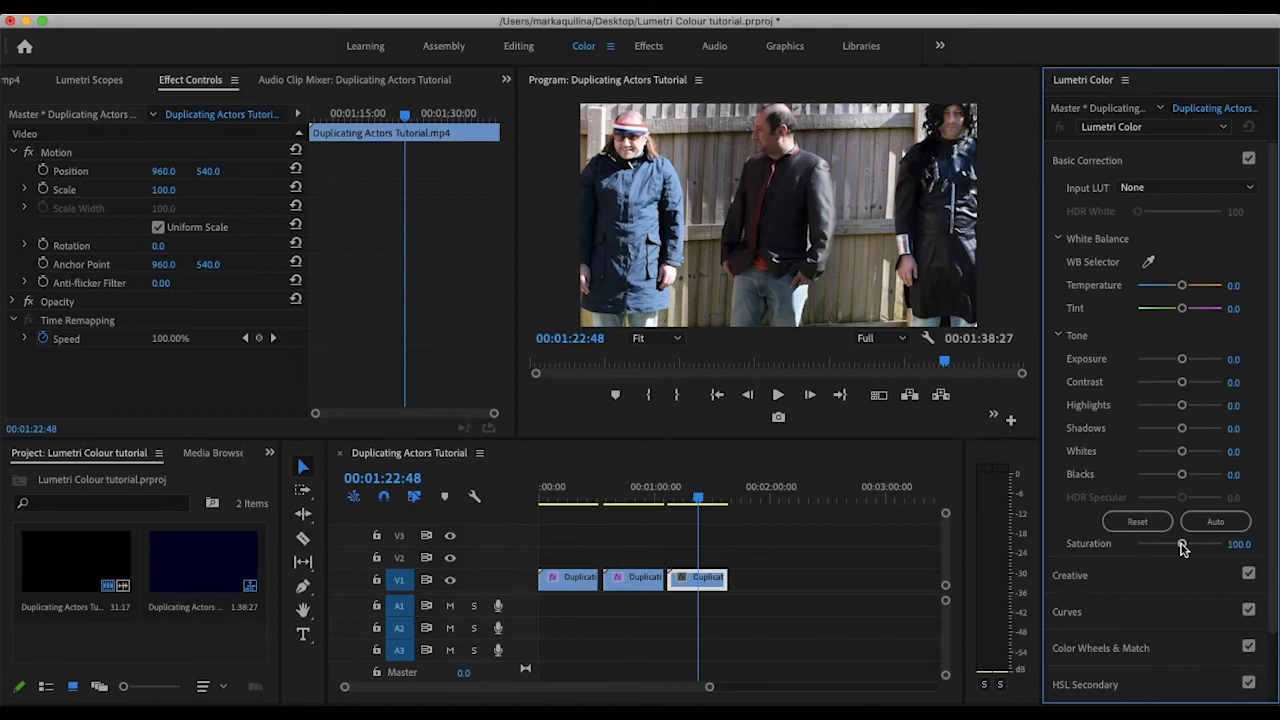
left_click_drag(1182, 548, 1122, 560)
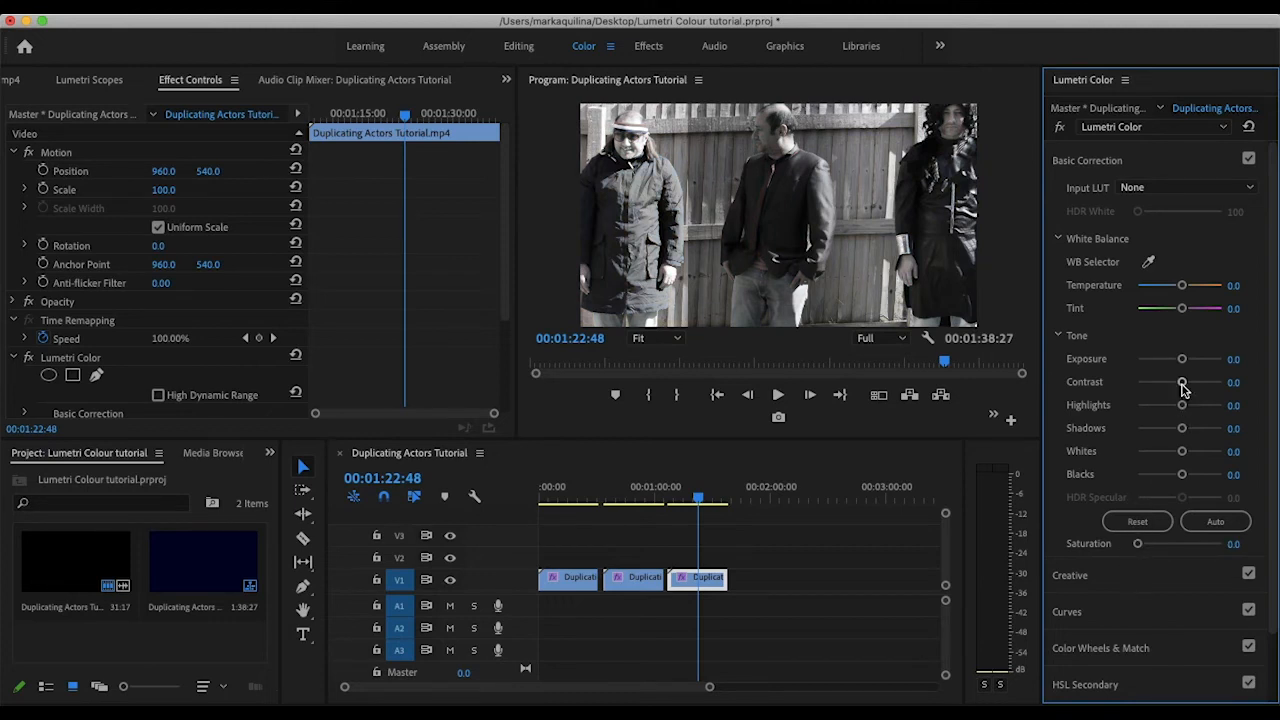
left_click_drag(1183, 388, 1208, 390)
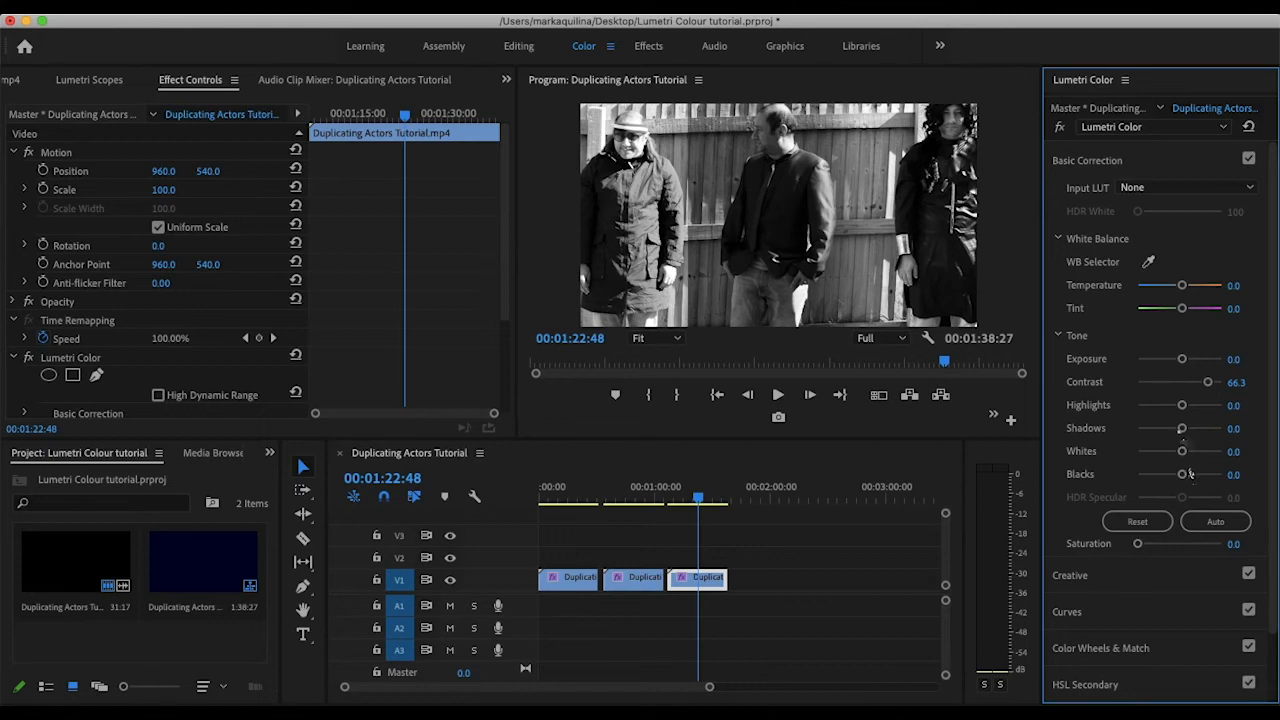
- Set the third clip's Blacks to -100.0 and Shadows to 66.3, and try slight Temperature and Tint shifts of -1.1
left_click_drag(1185, 480, 1128, 486)
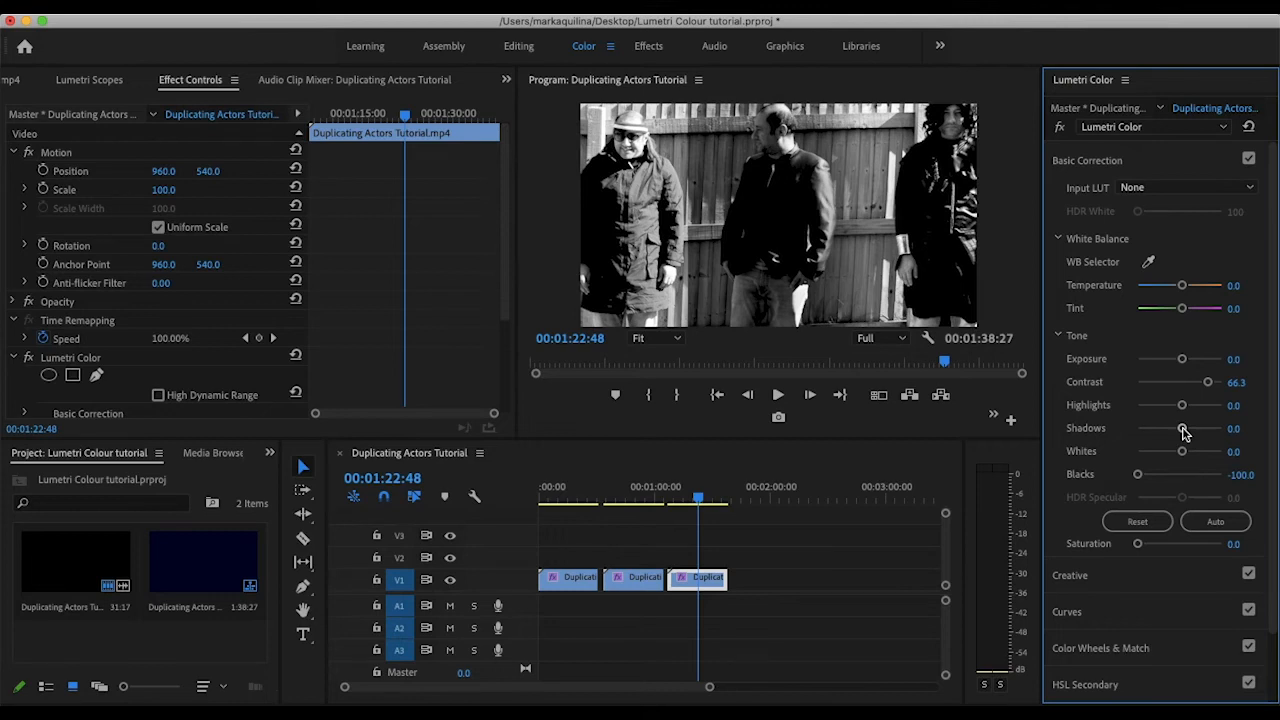
mouse_move(1183, 432)
left_mouse_down()
mouse_move(1172, 432)
mouse_move(1228, 435)
mouse_move(1108, 440)
mouse_move(1206, 438)
left_mouse_up()
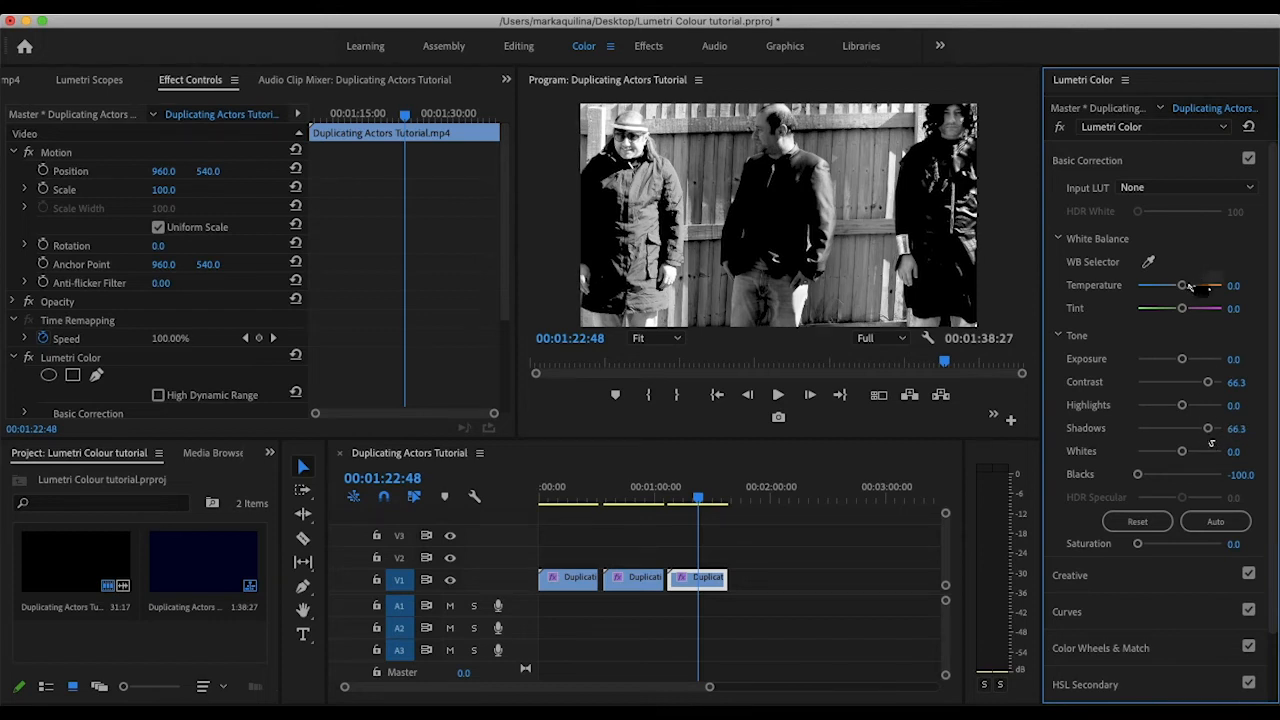
left_click_drag(1182, 286, 1178, 317)
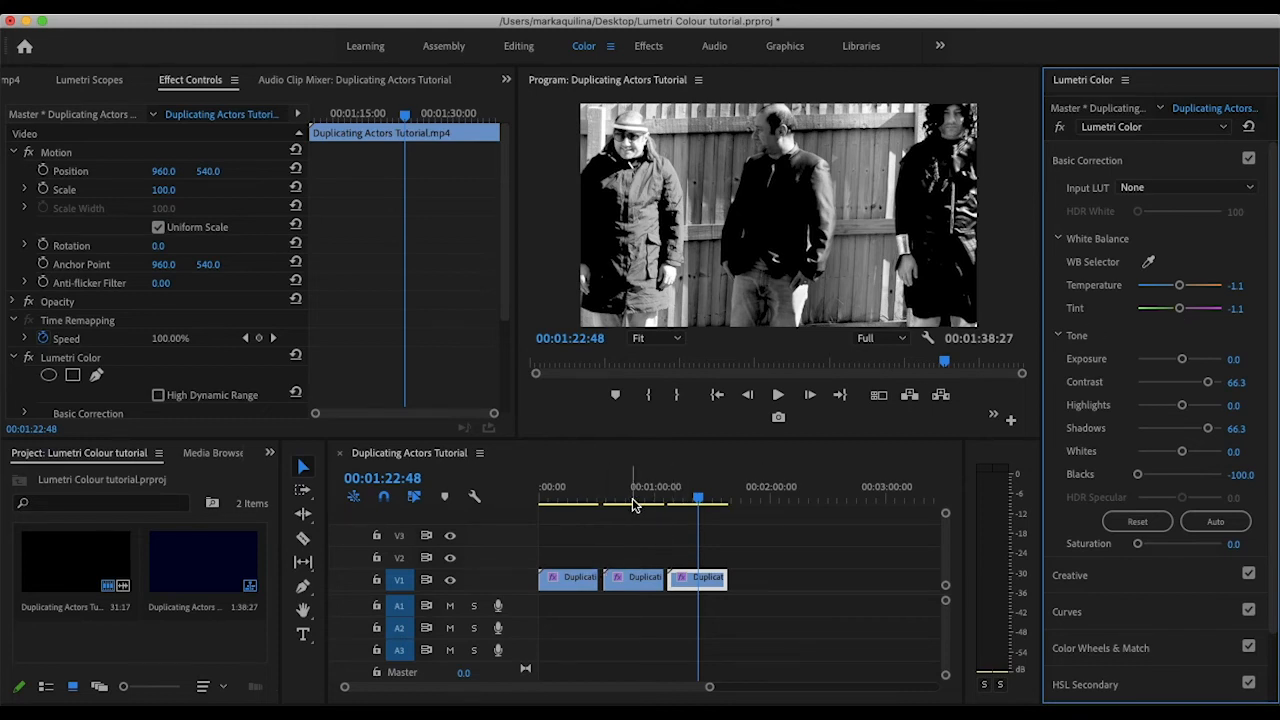
- Push both the Shadows and Highlights color wheels of the first clip toward blue
left_click(632, 503)
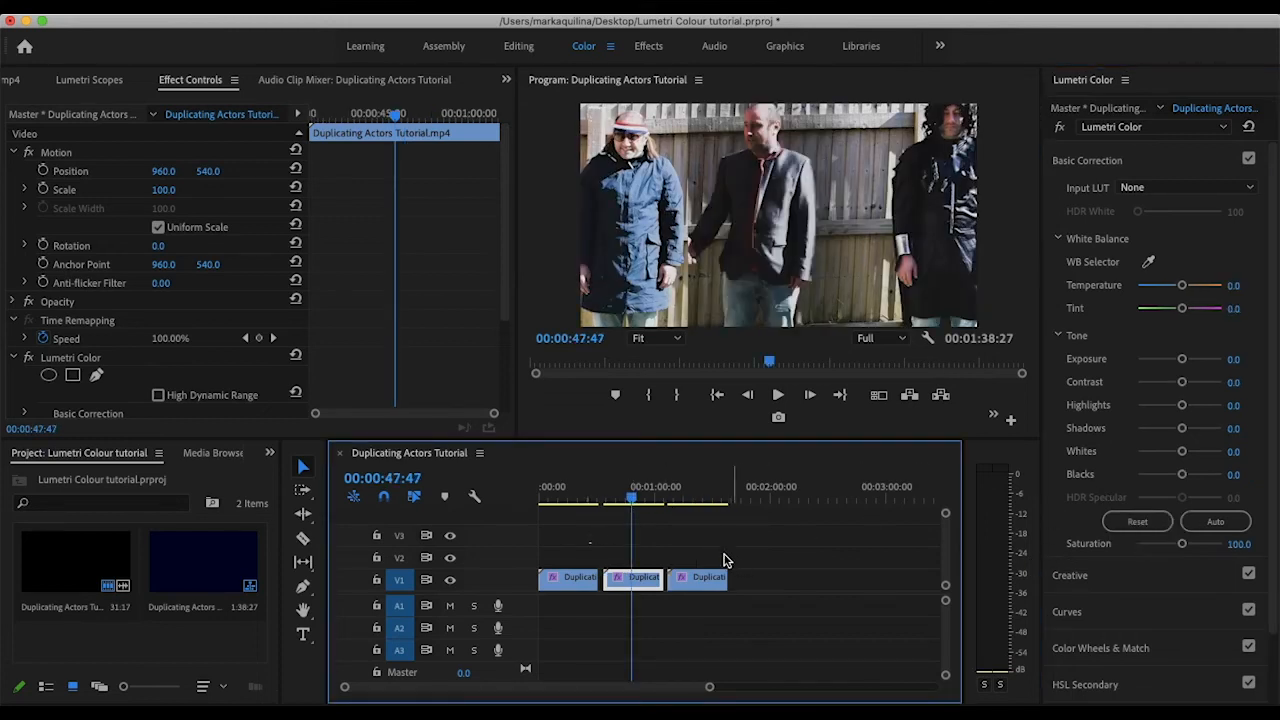
left_click(568, 503)
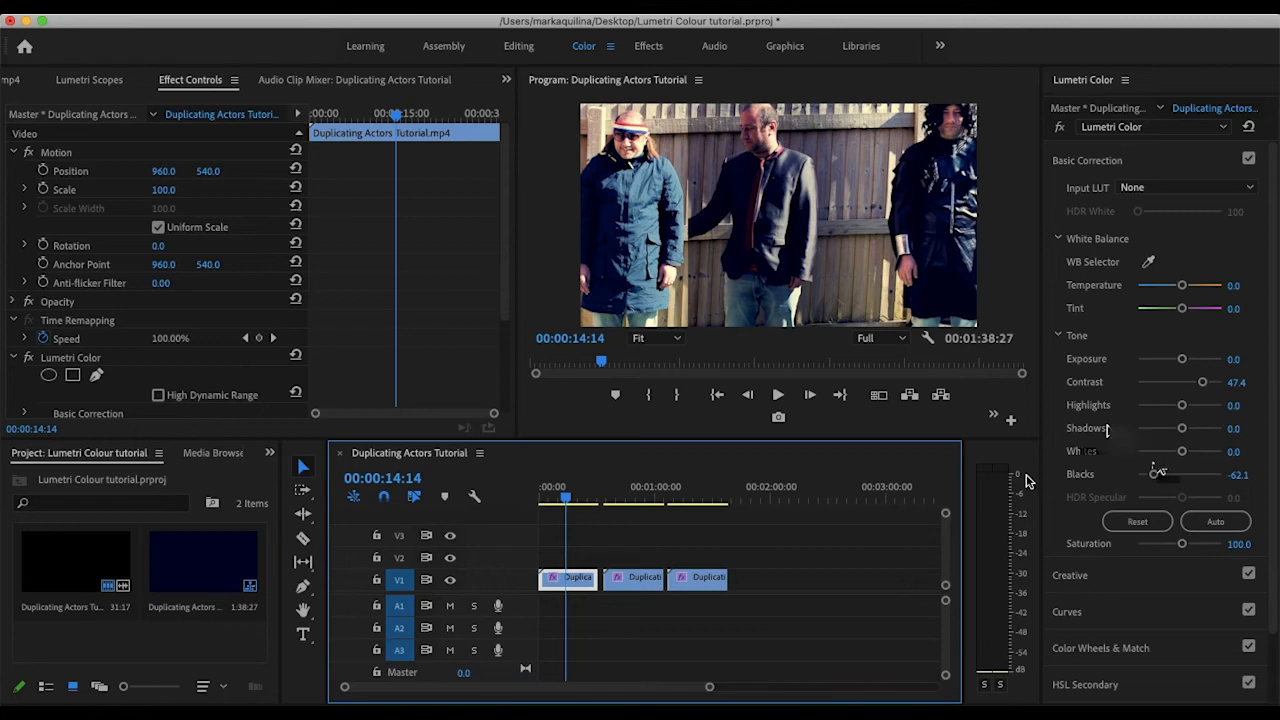
left_click(1104, 164)
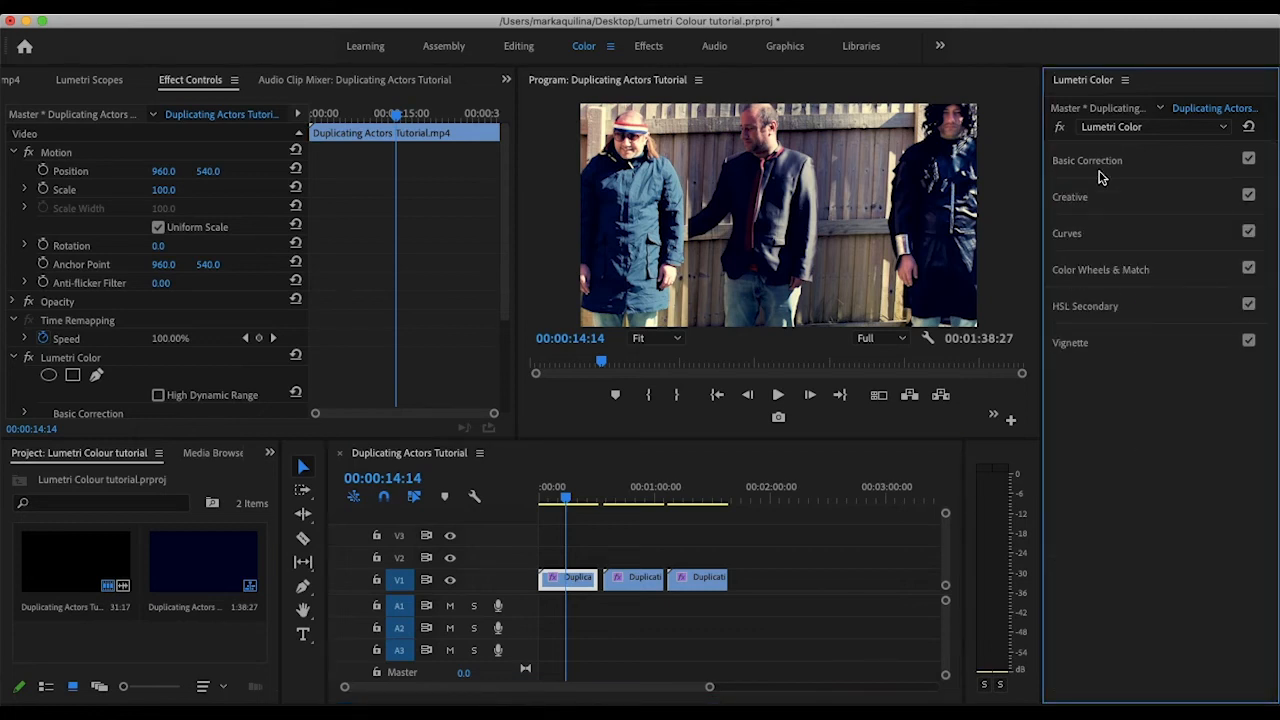
left_click(1101, 272)
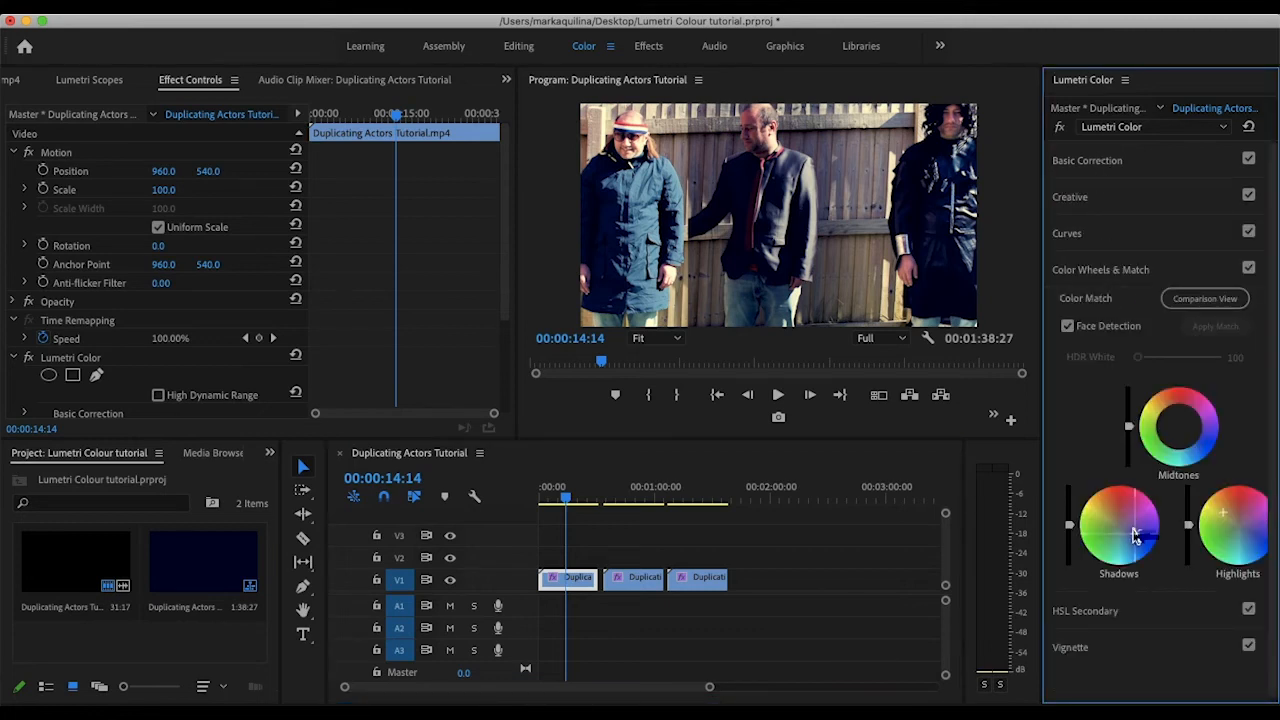
left_click_drag(1135, 533, 1143, 507)
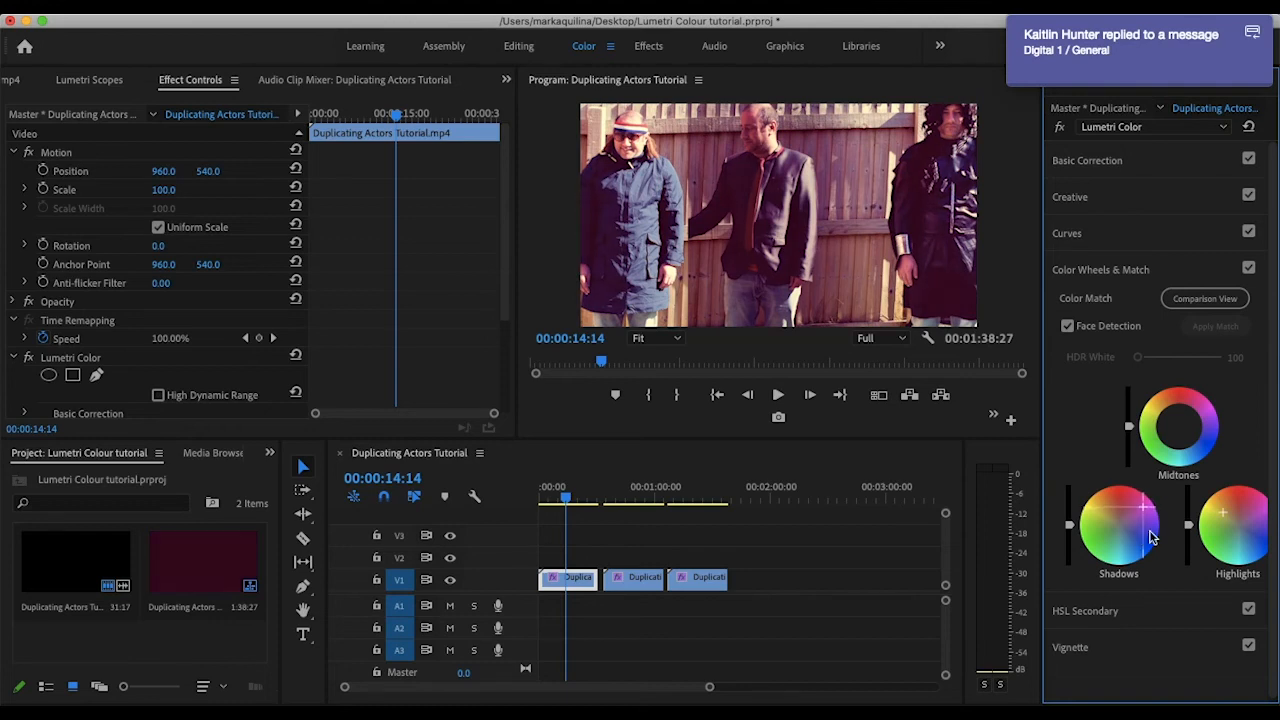
left_click_drag(1224, 511, 1262, 539)
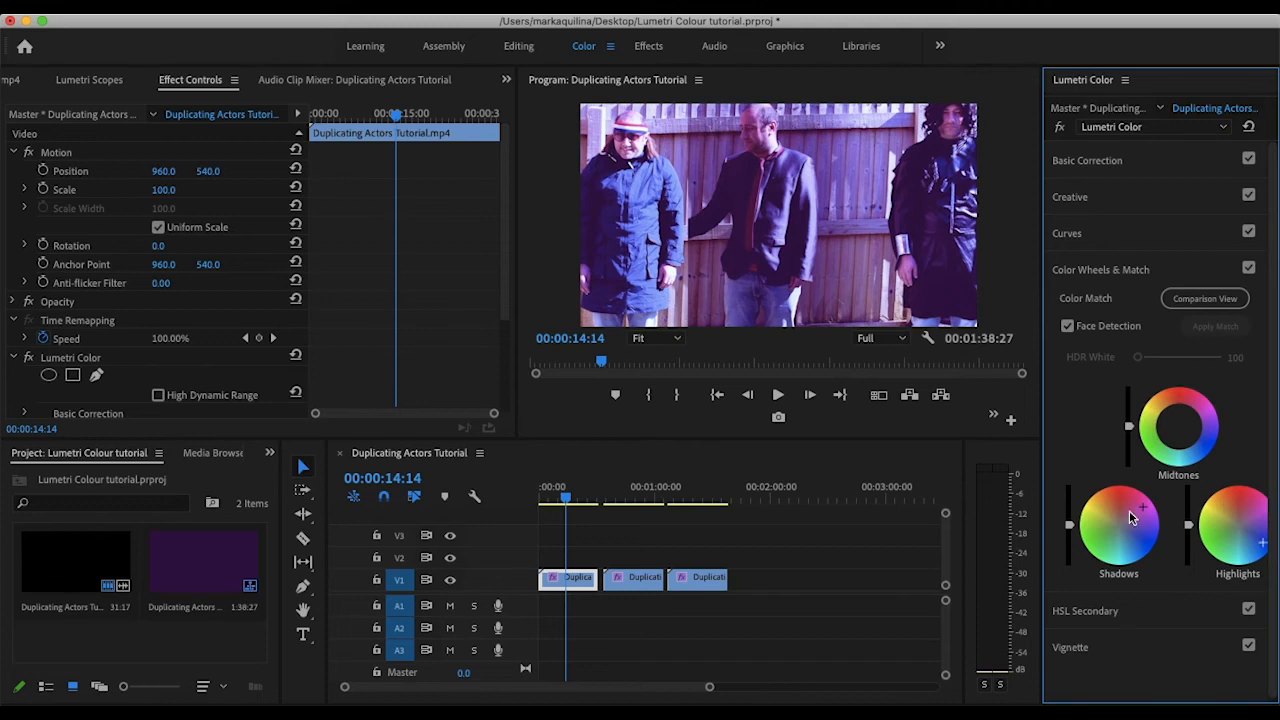
left_click_drag(1143, 507, 1145, 534)
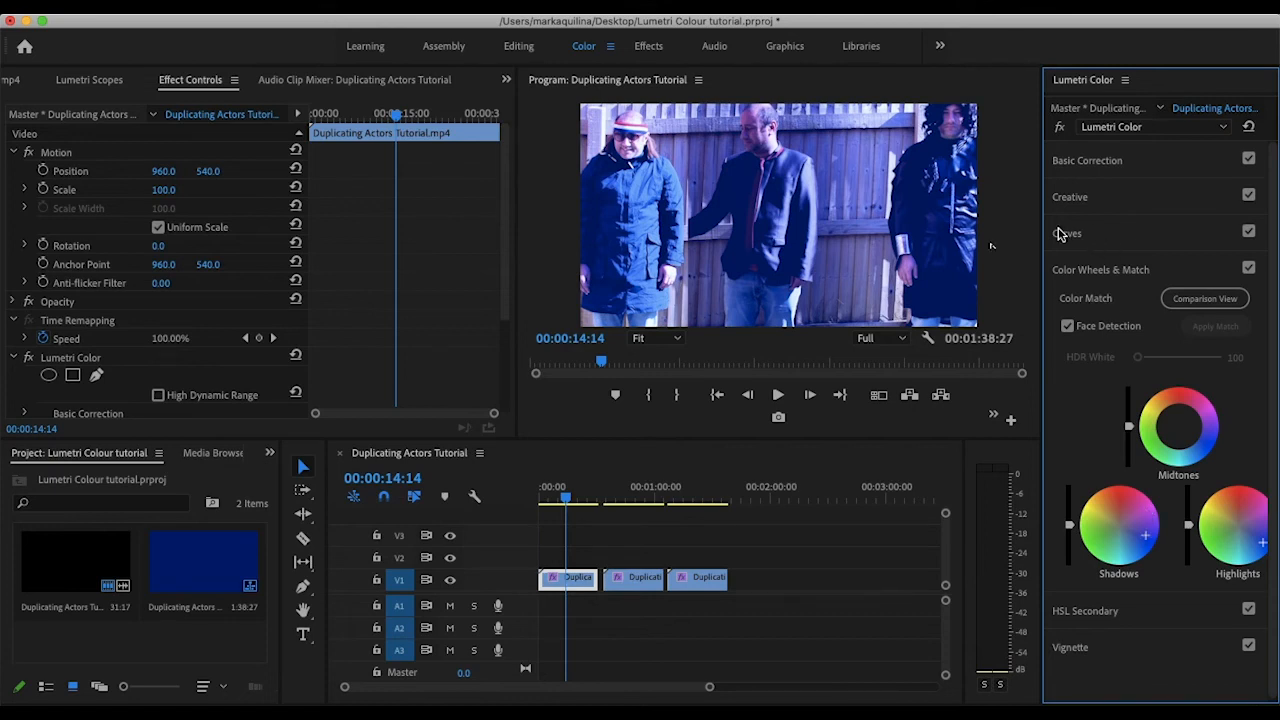
- Delete the Lumetri Color effect from the third clip
left_click(695, 578)
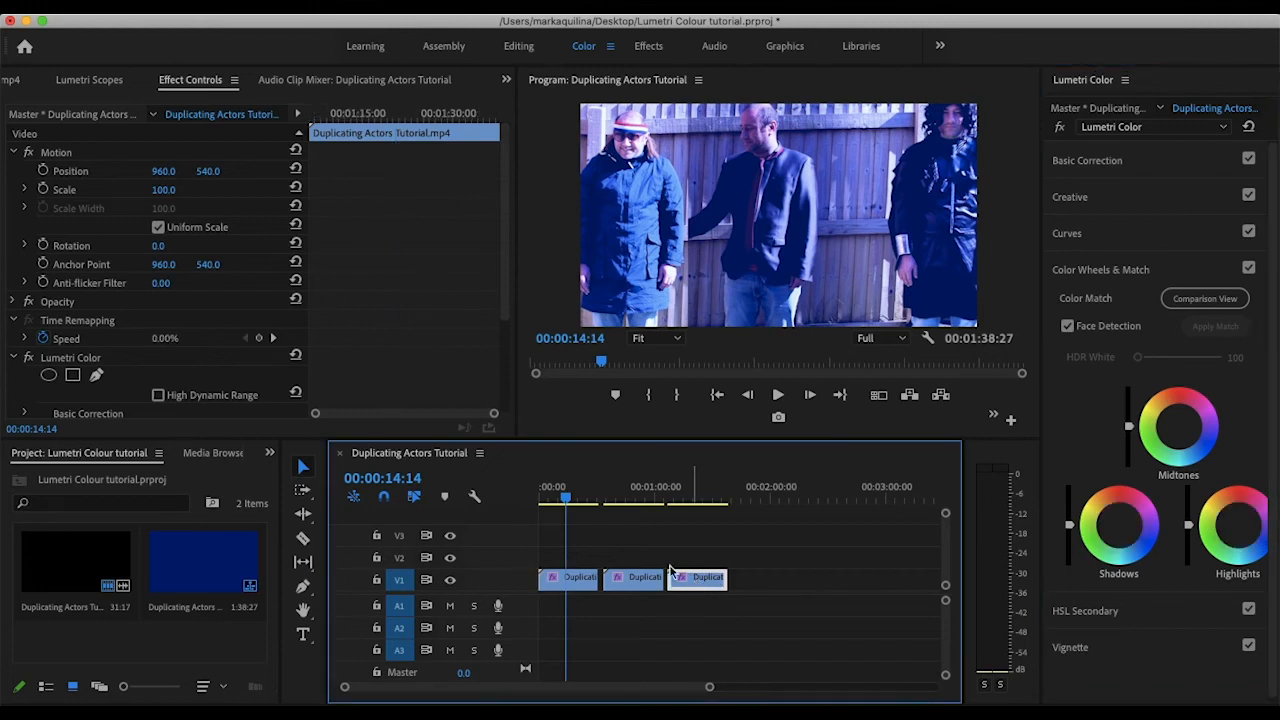
left_click(52, 362)
key("Delete")
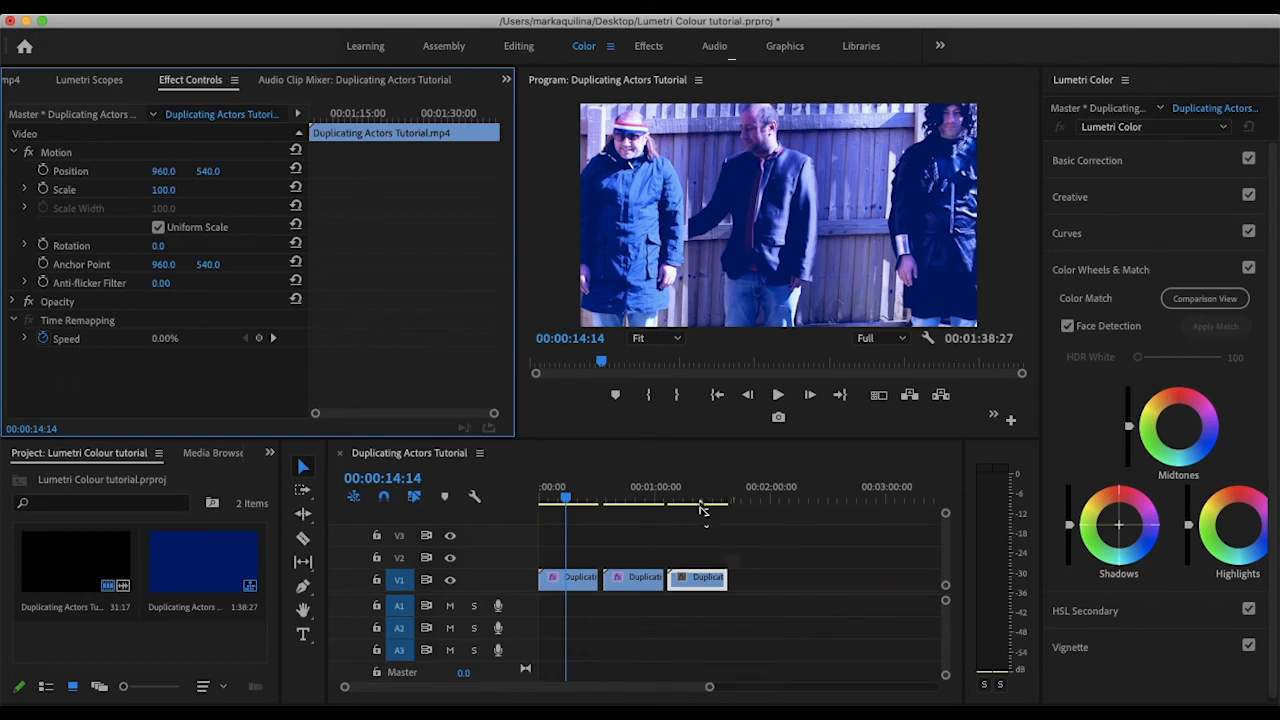
- Apply the Creative look SL GOLD WESTERN to the third clip, with Saturation 170.5 and Vibrance 85.3
left_click(700, 497)
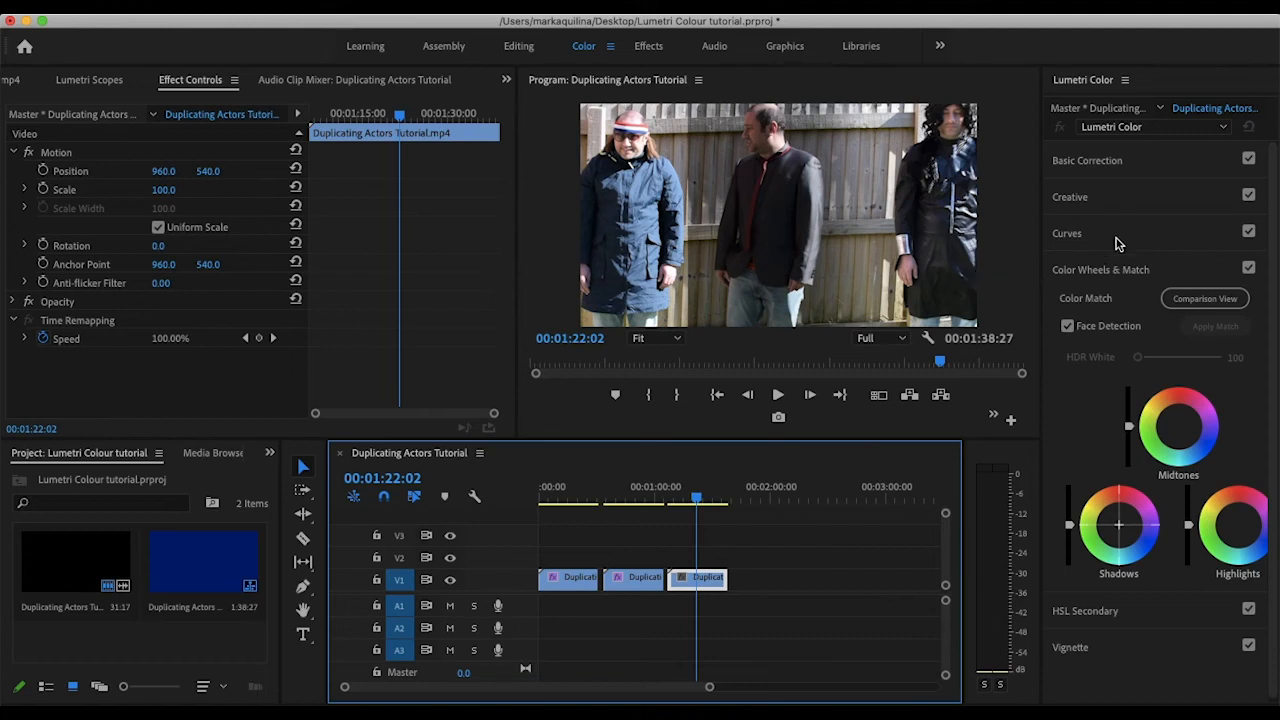
left_click(1105, 268)
left_click(1103, 199)
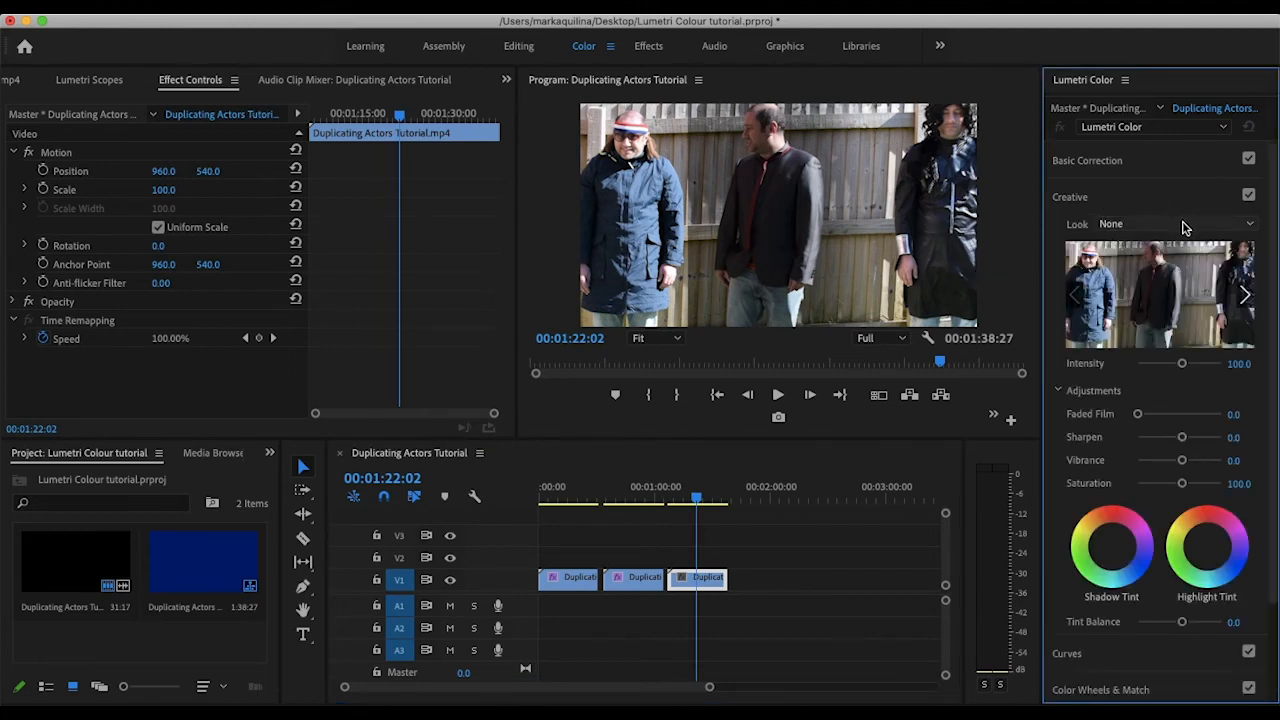
left_click(1182, 227)
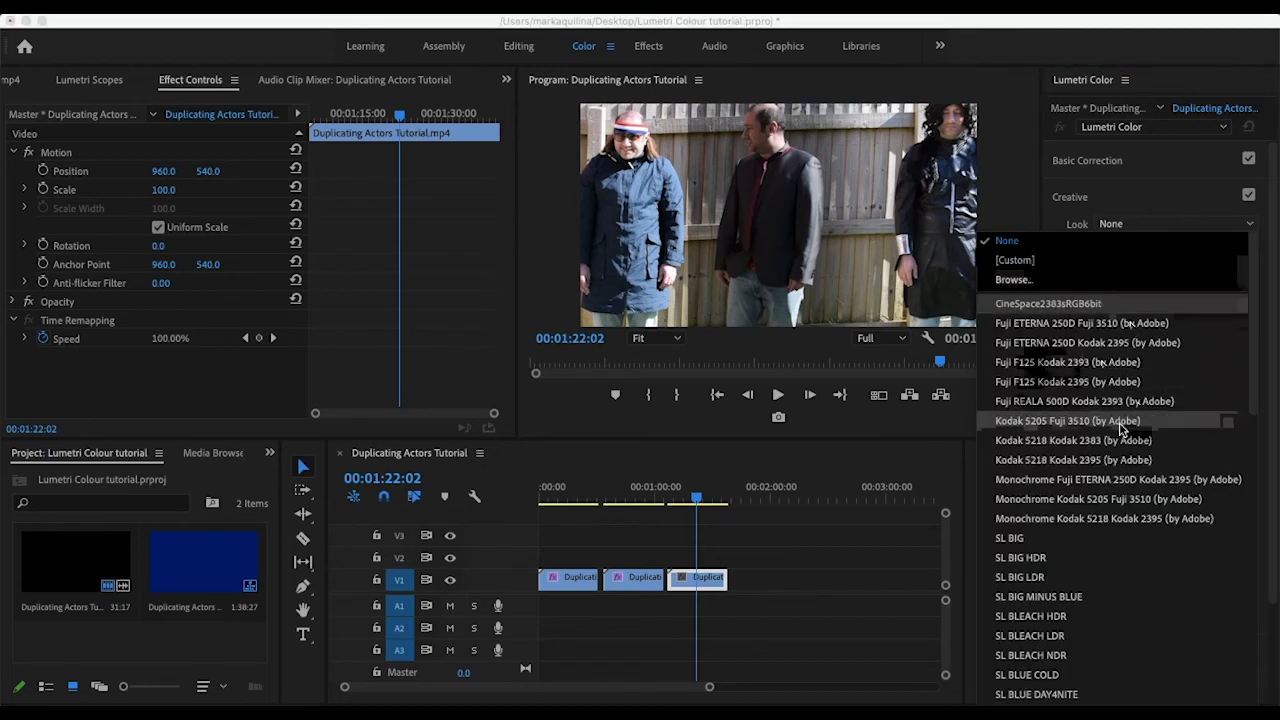
left_click_drag(1249, 383, 1248, 645)
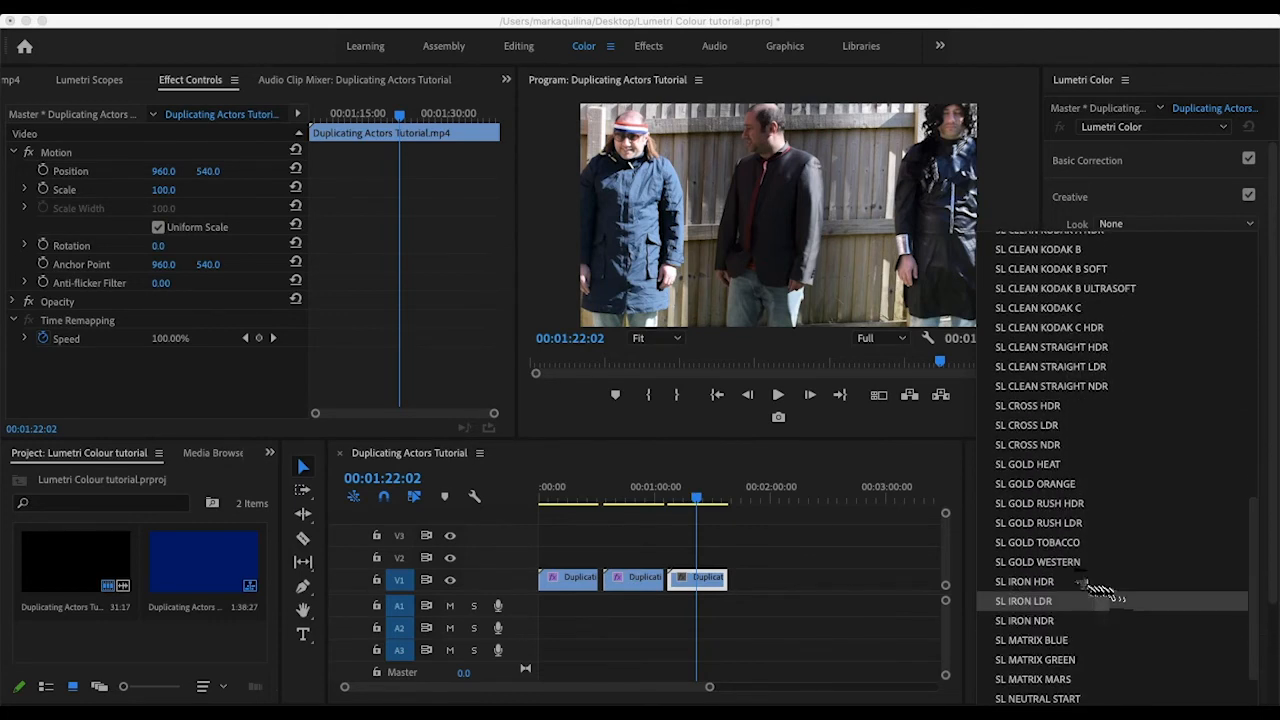
left_click(1065, 561)
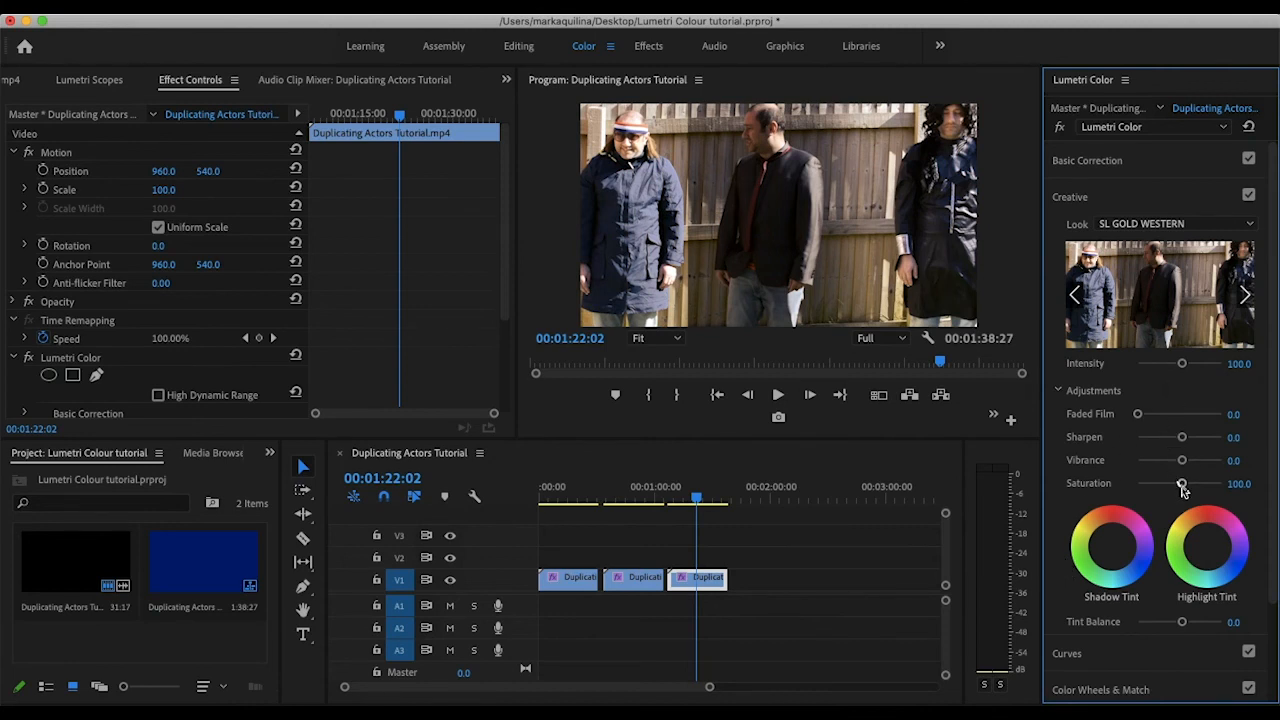
left_click_drag(1183, 488, 1211, 503)
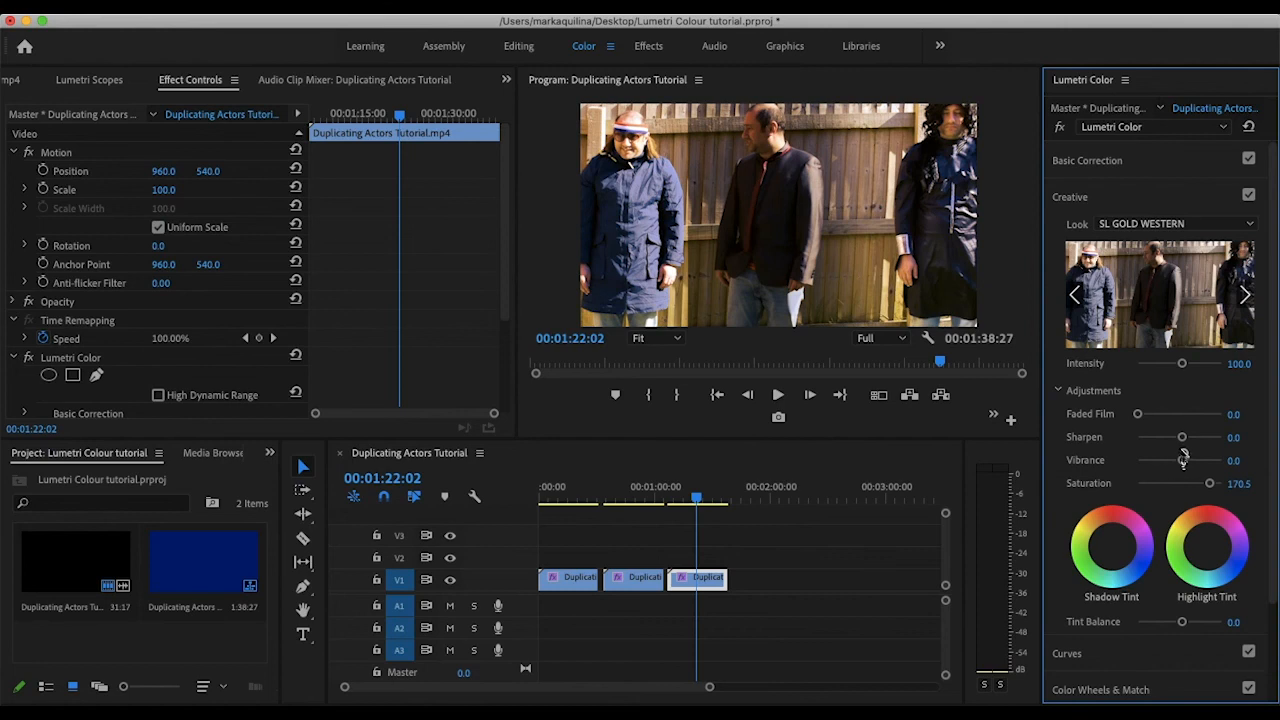
left_click_drag(1182, 461, 1214, 465)
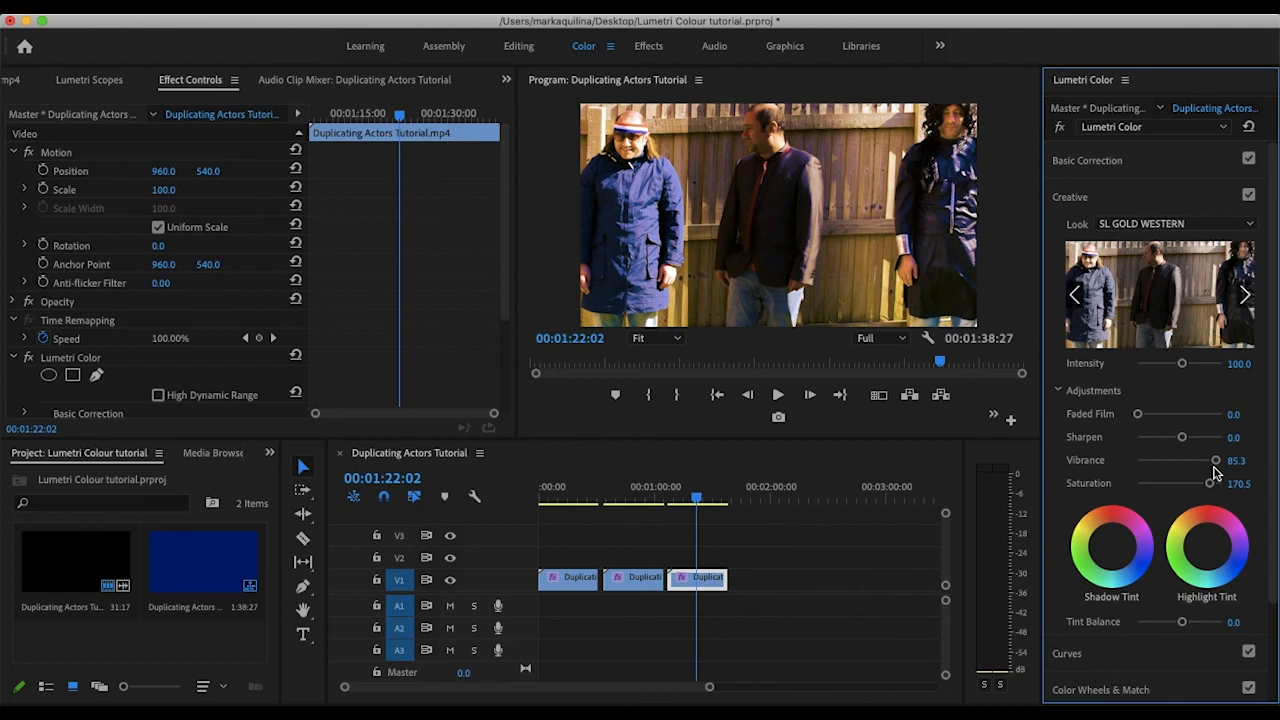
- Try the looks SL NOIR 1965, SL CLEAN STRAIGHT NDR and SL NOIR RED WAVE on the third clip, ending on SL GOLD HEAT
left_click(1177, 230)
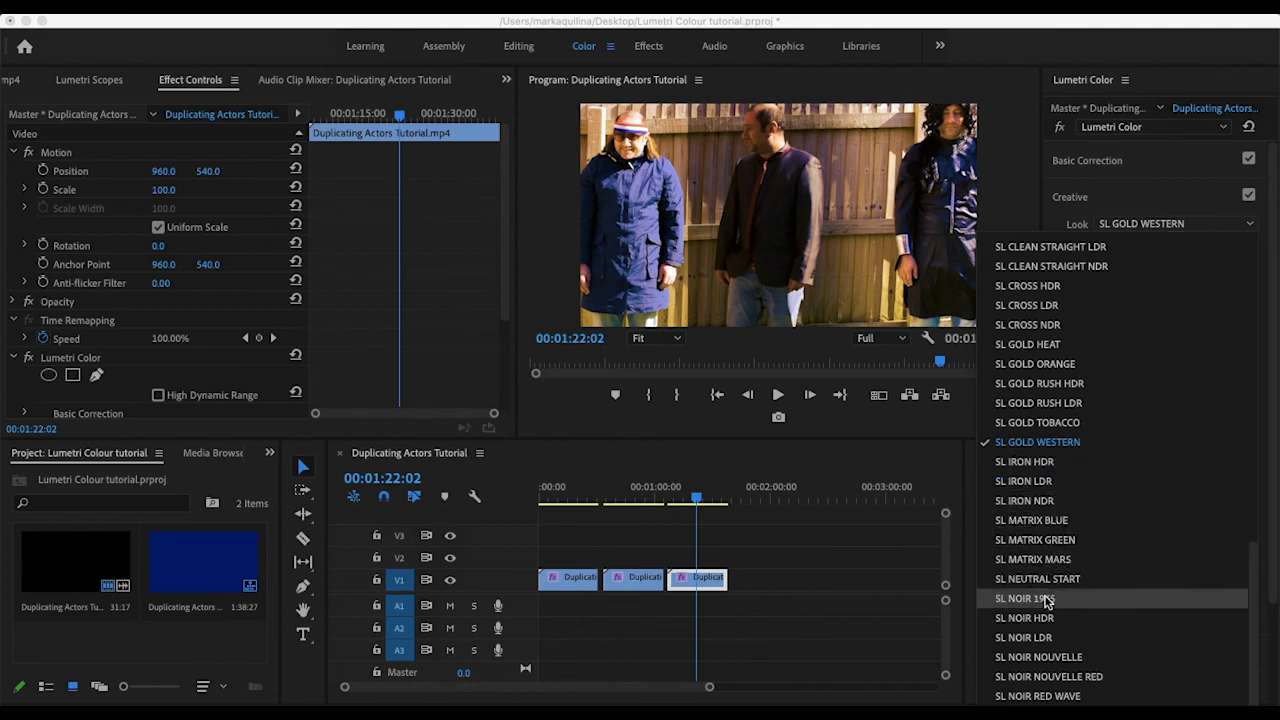
left_click(1045, 600)
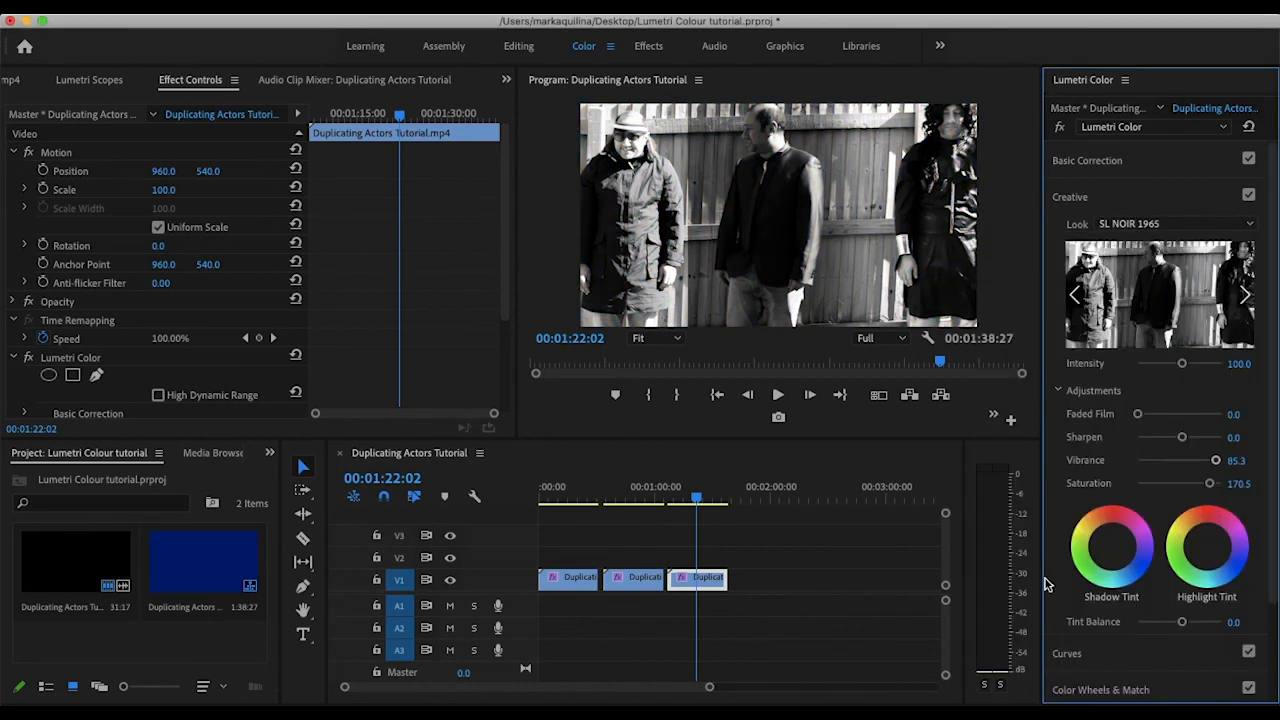
left_click(1145, 228)
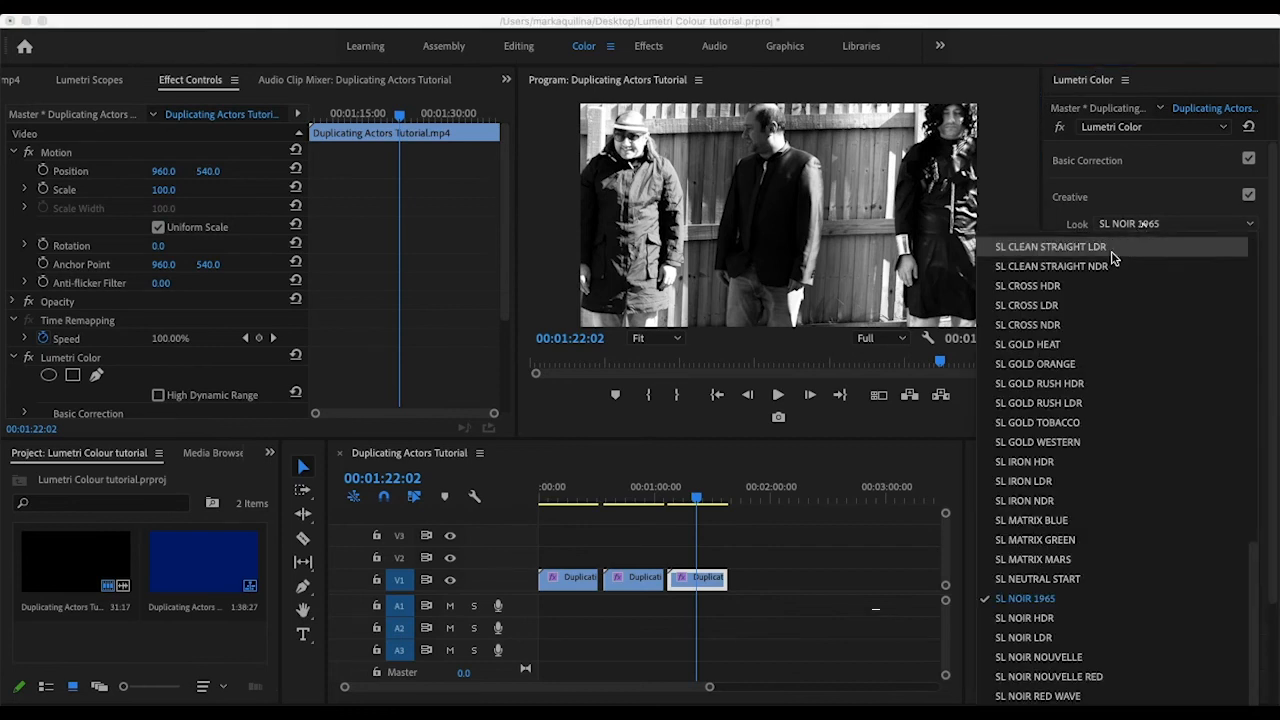
left_click(1067, 268)
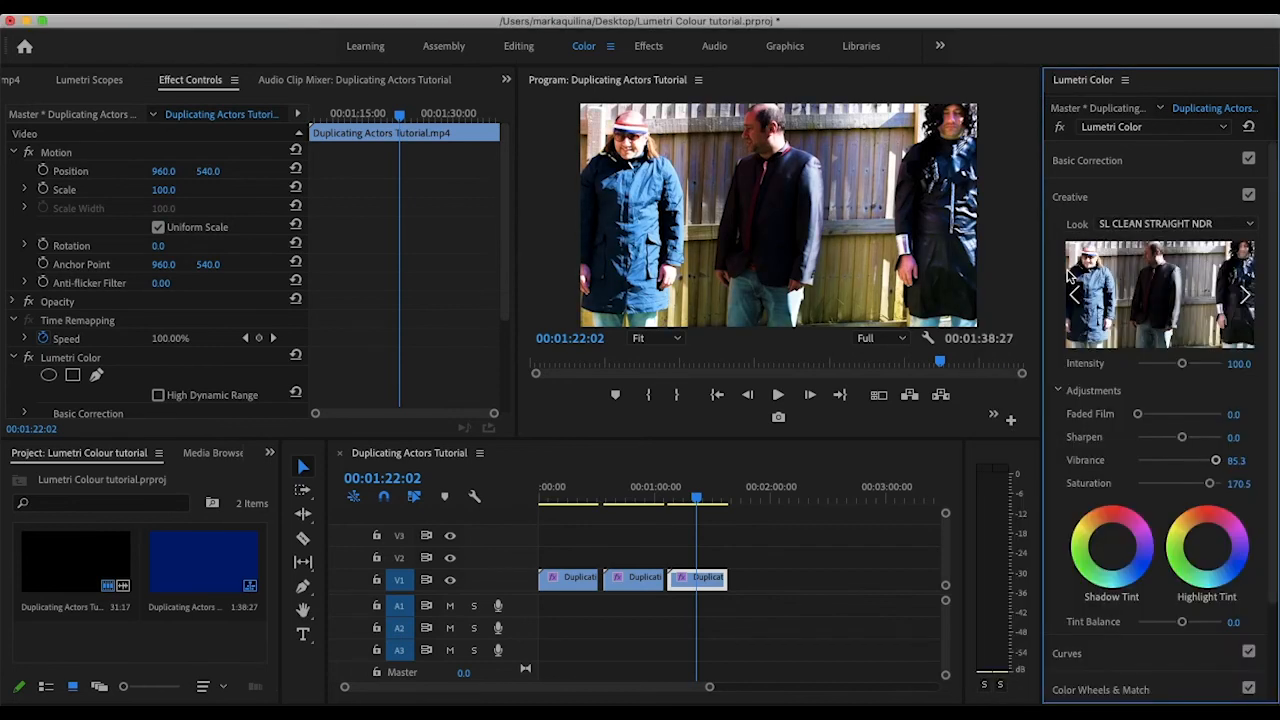
left_click(1197, 229)
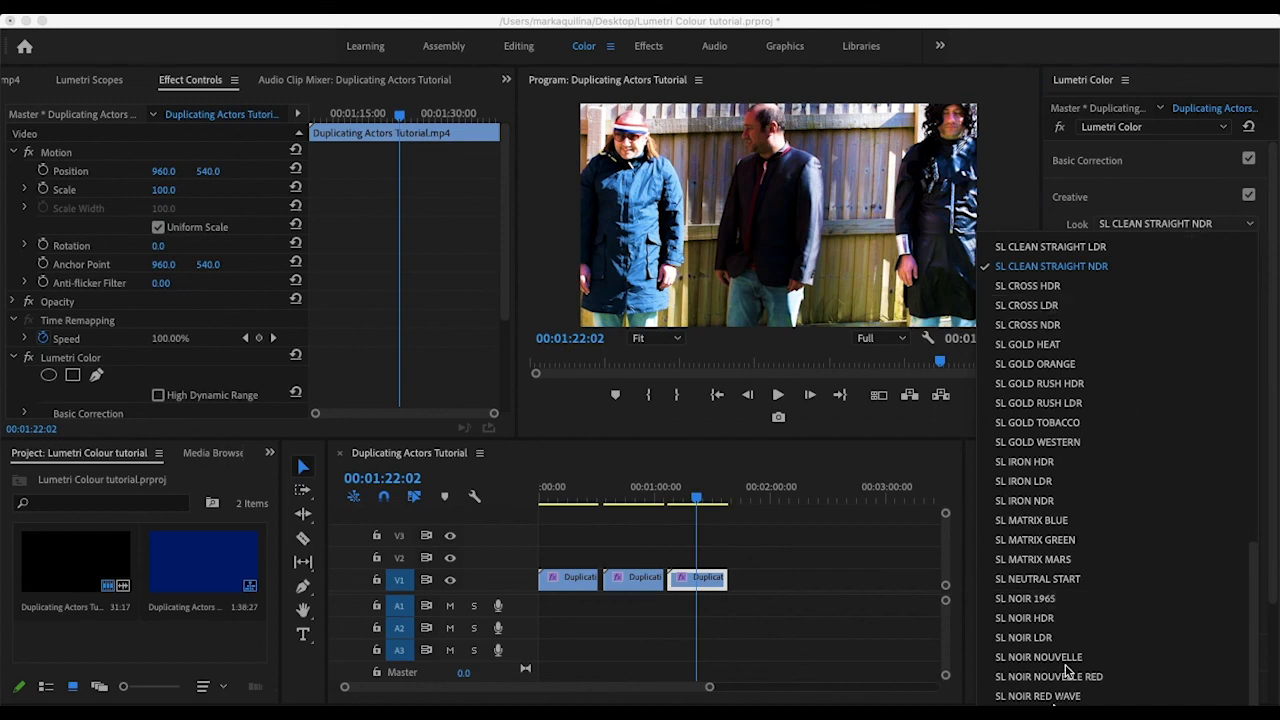
left_click(1053, 698)
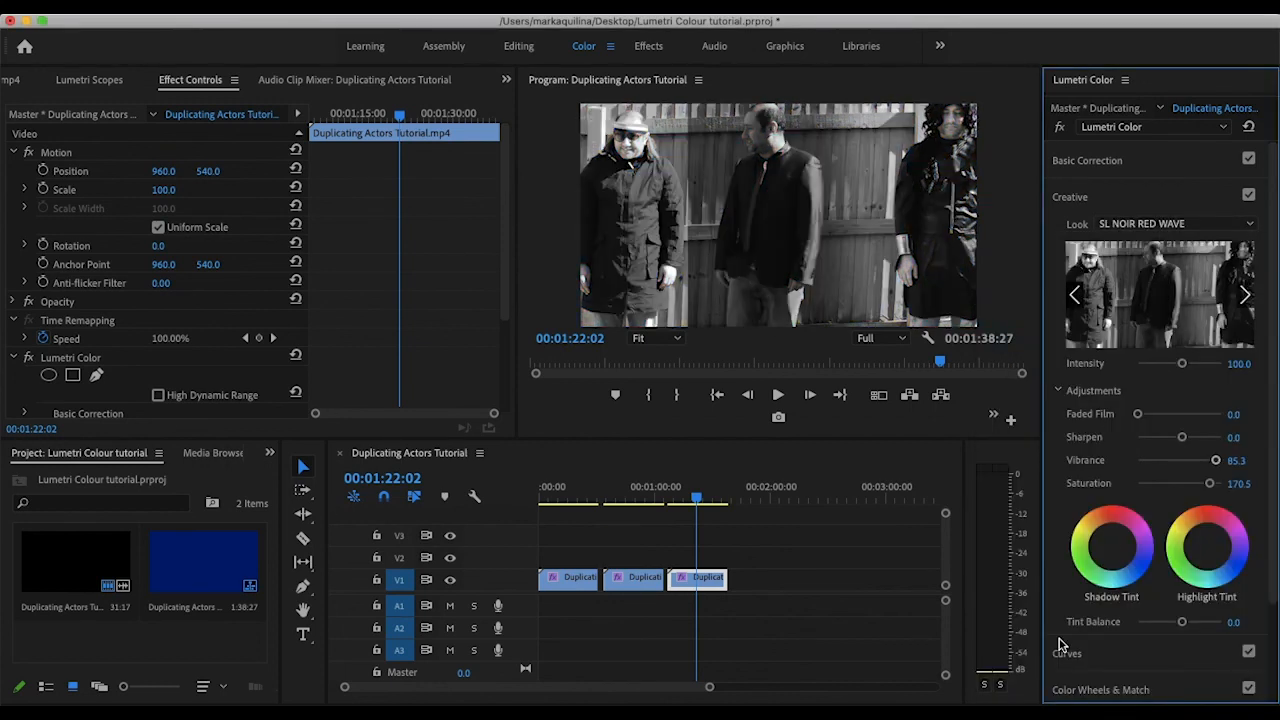
left_click(1142, 224)
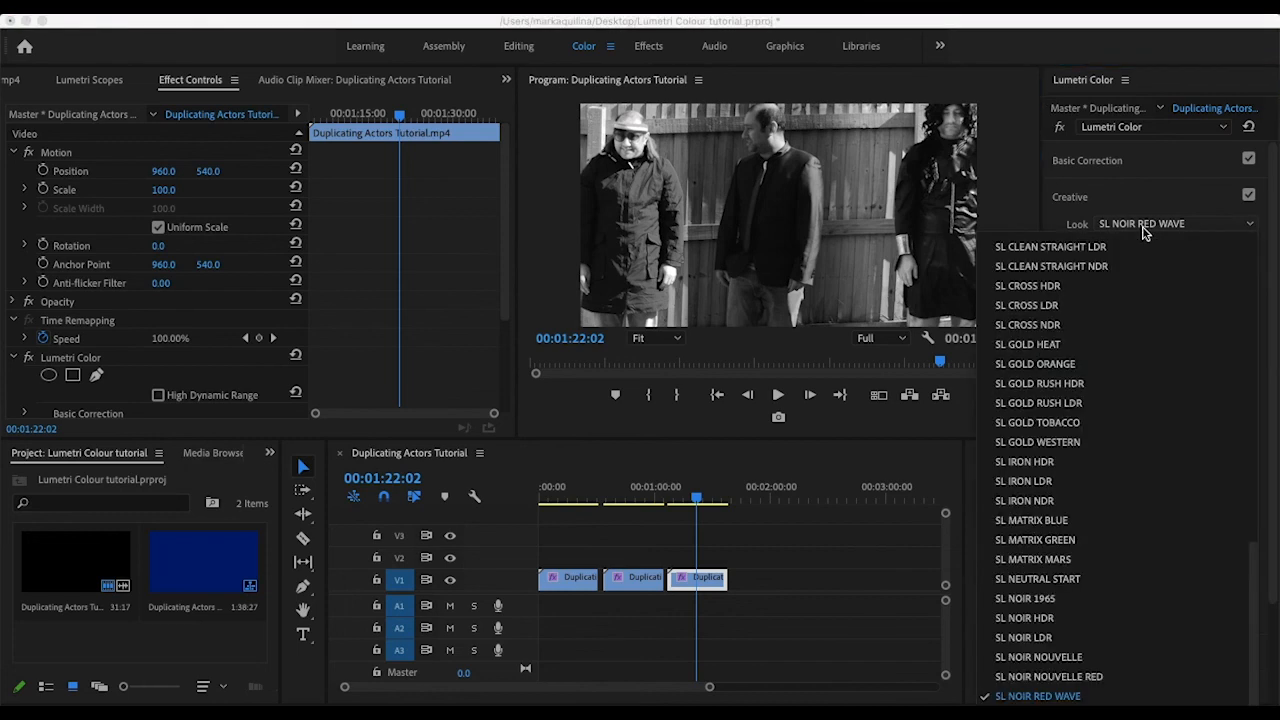
left_click(1134, 345)
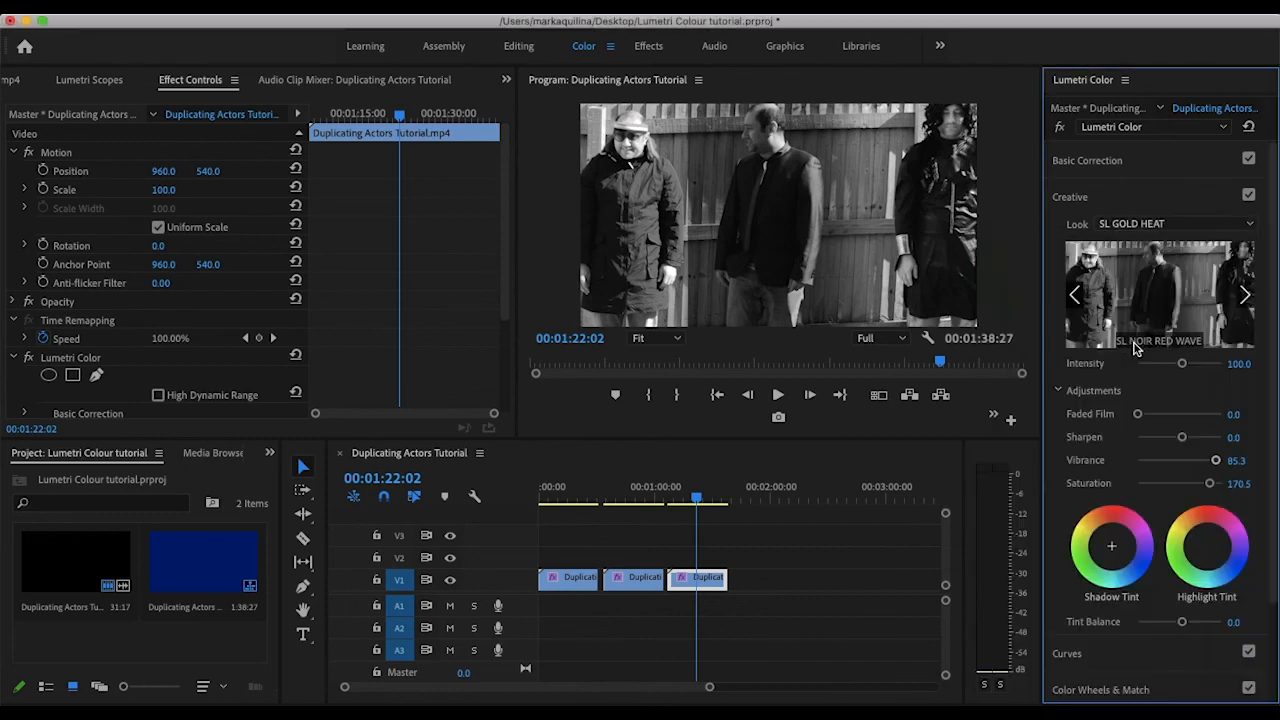